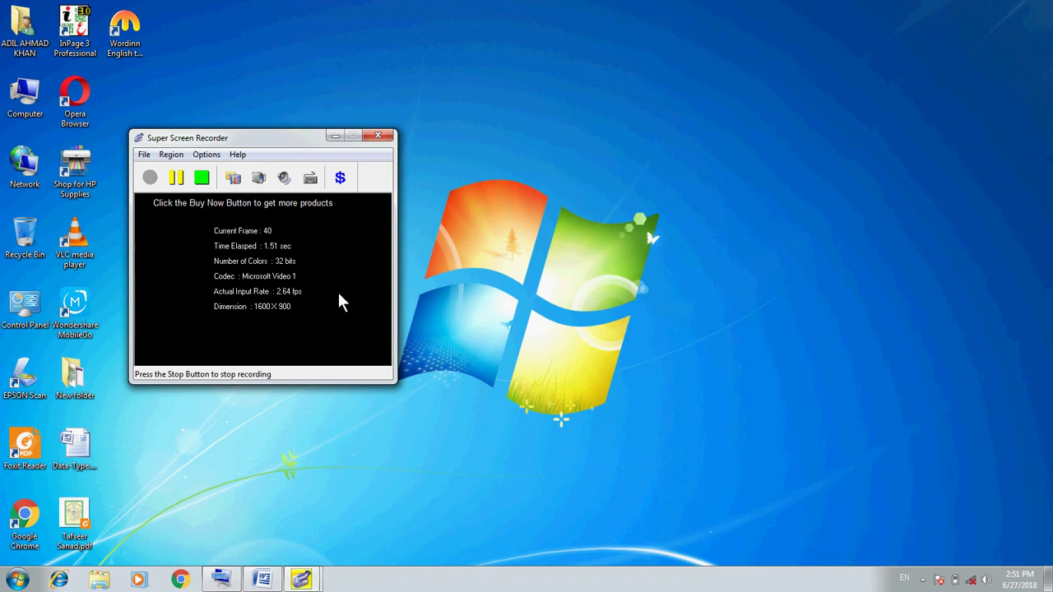
Minimize Super Screen Recorder, restore Word's Document1, and open Windows Explorer with Win+E
right_click(480, 193)
mouse_move(490, 204)
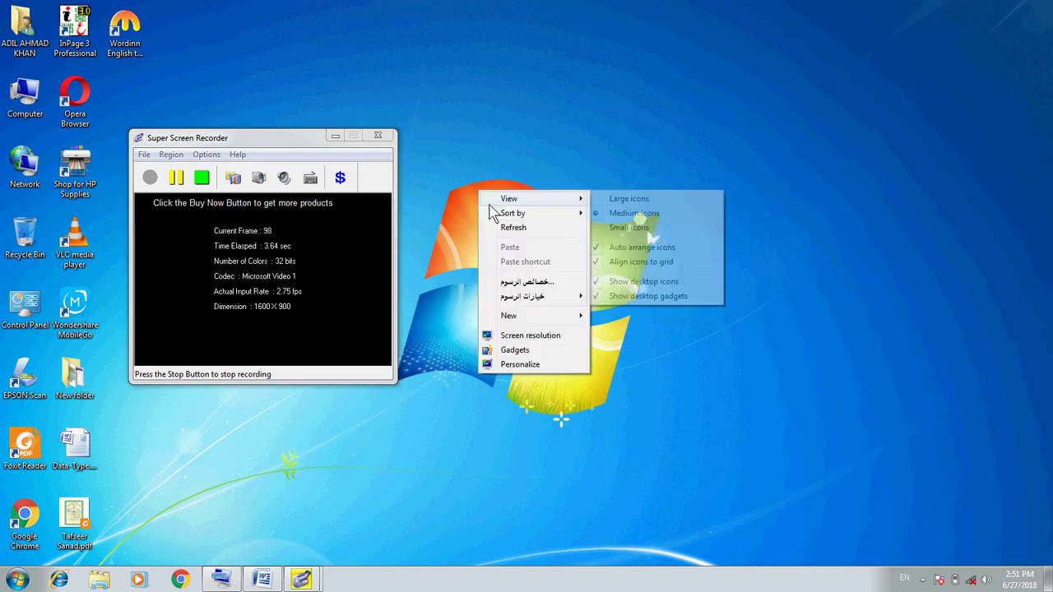
left_click(503, 230)
left_click(340, 147)
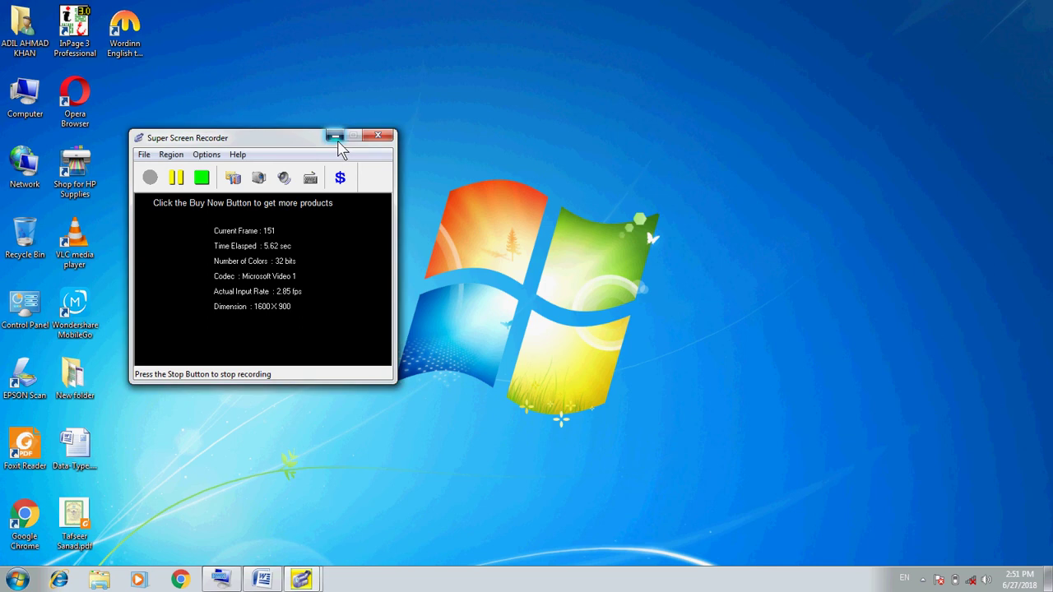
left_click(337, 137)
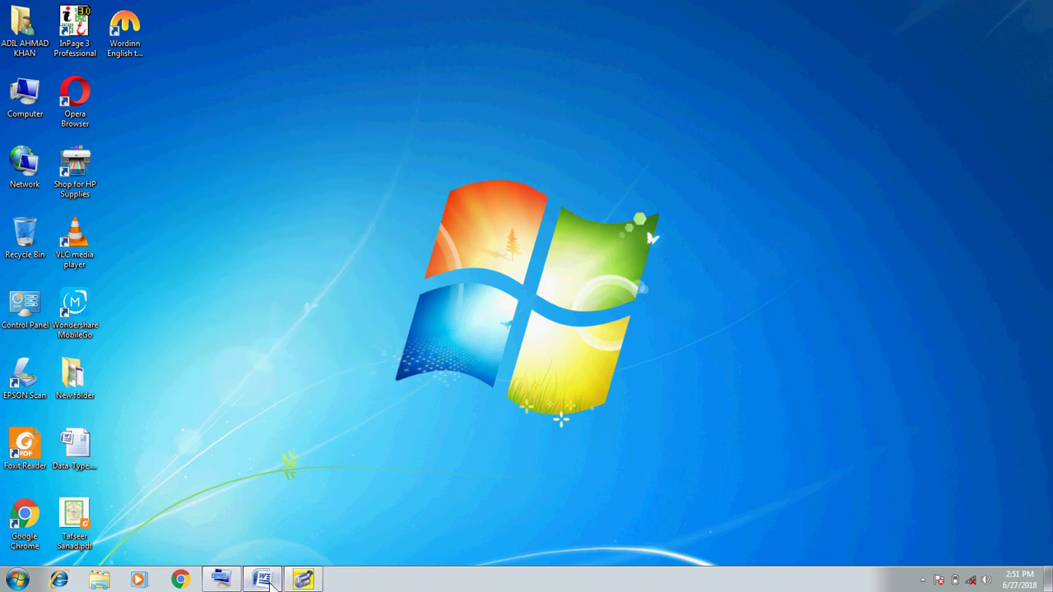
left_click(272, 581)
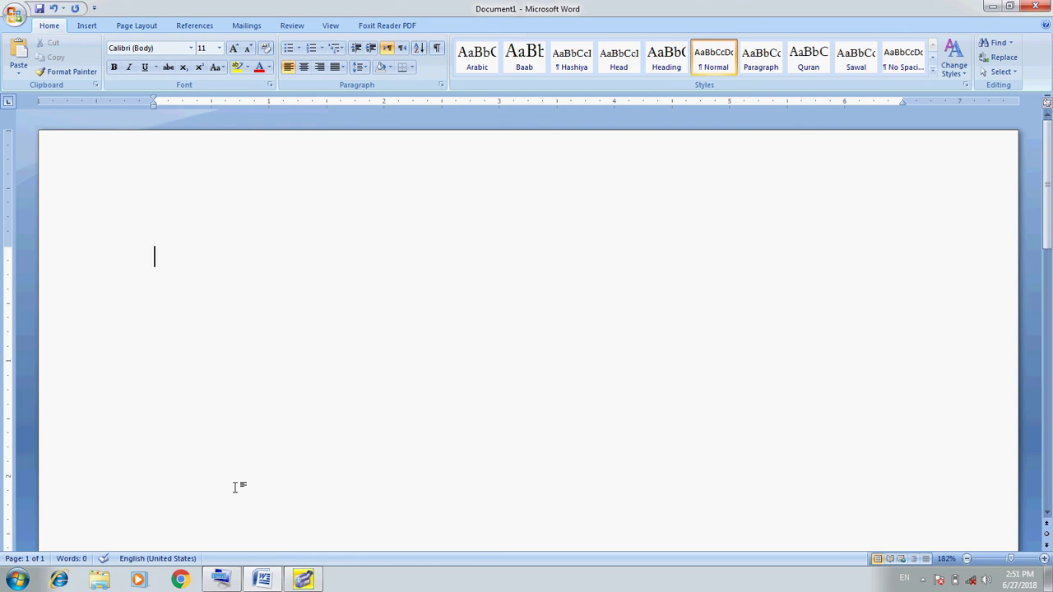
key("super+e")
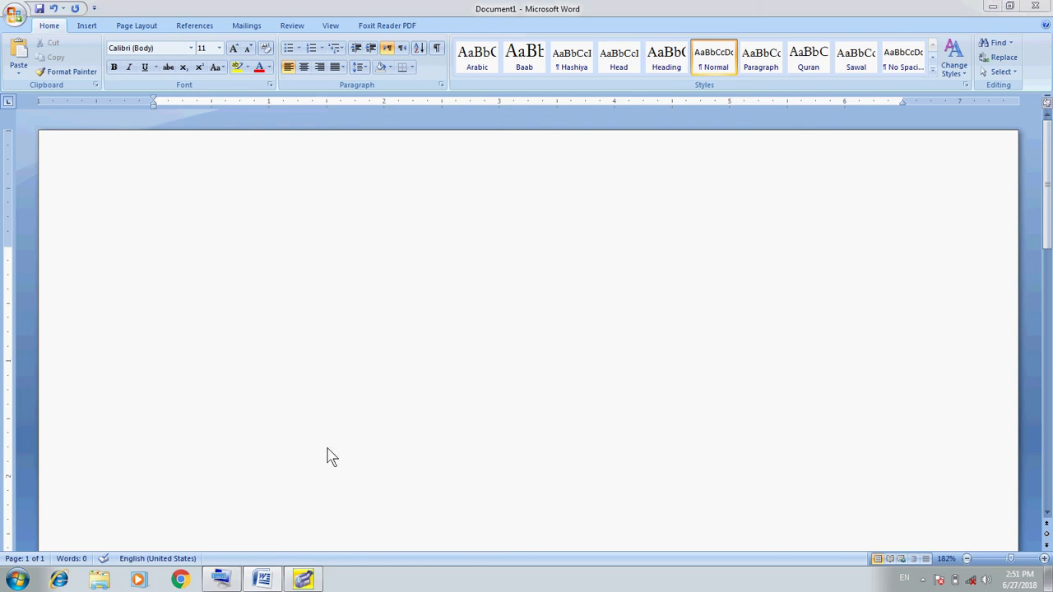
Play MS Word Part 14 Urdu Table Creating.avi from D:\Screen Recording
double_click(387, 104)
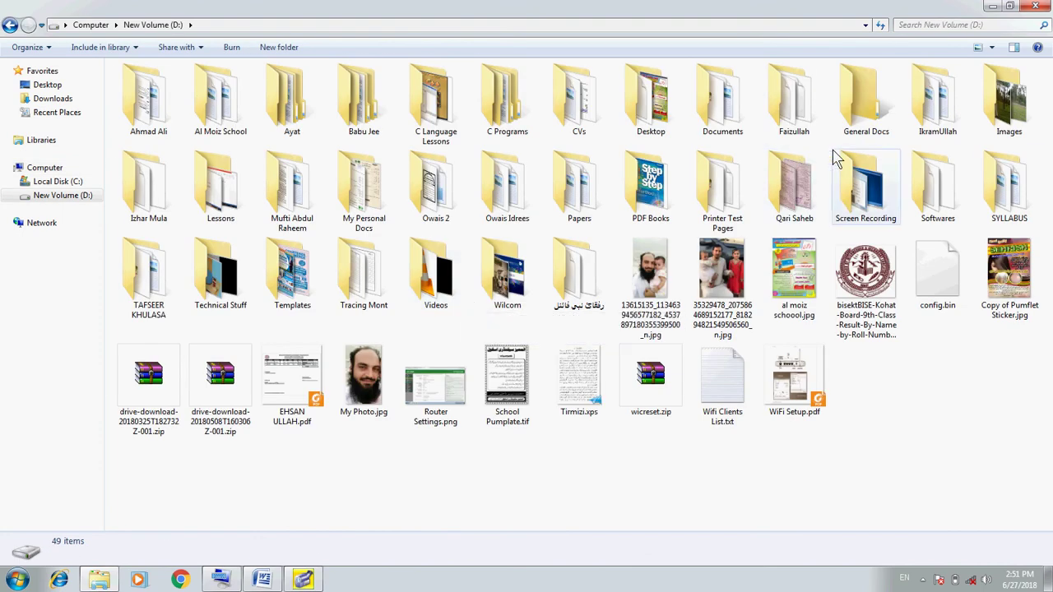
double_click(870, 194)
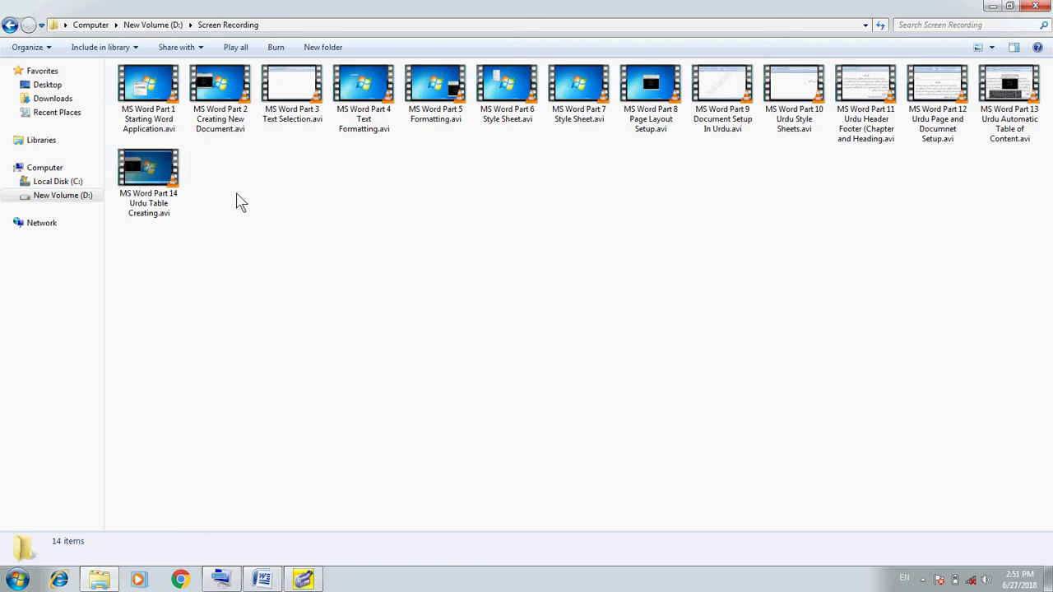
right_click(167, 191)
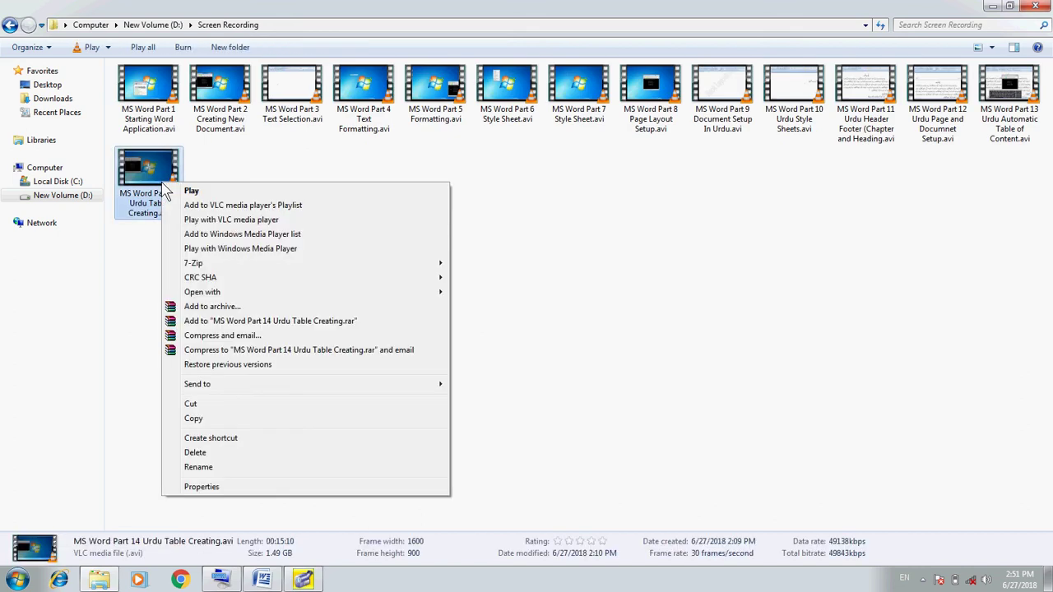
left_click(198, 221)
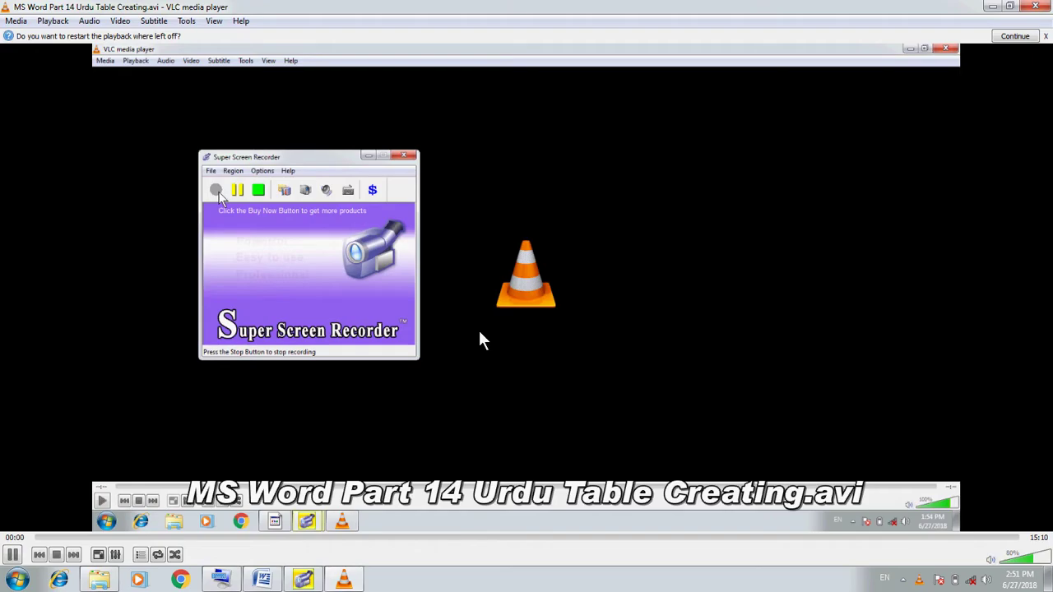
Skip forward in the video to the merged-cells part, then close VLC media player
key("ctrl+Right")
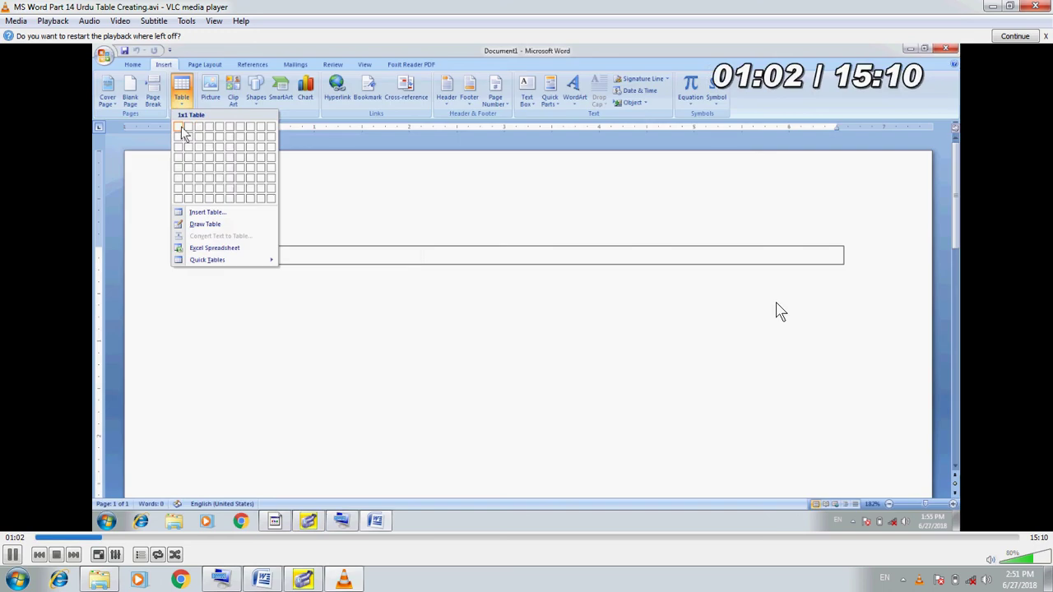
left_click(787, 541)
left_click(932, 541)
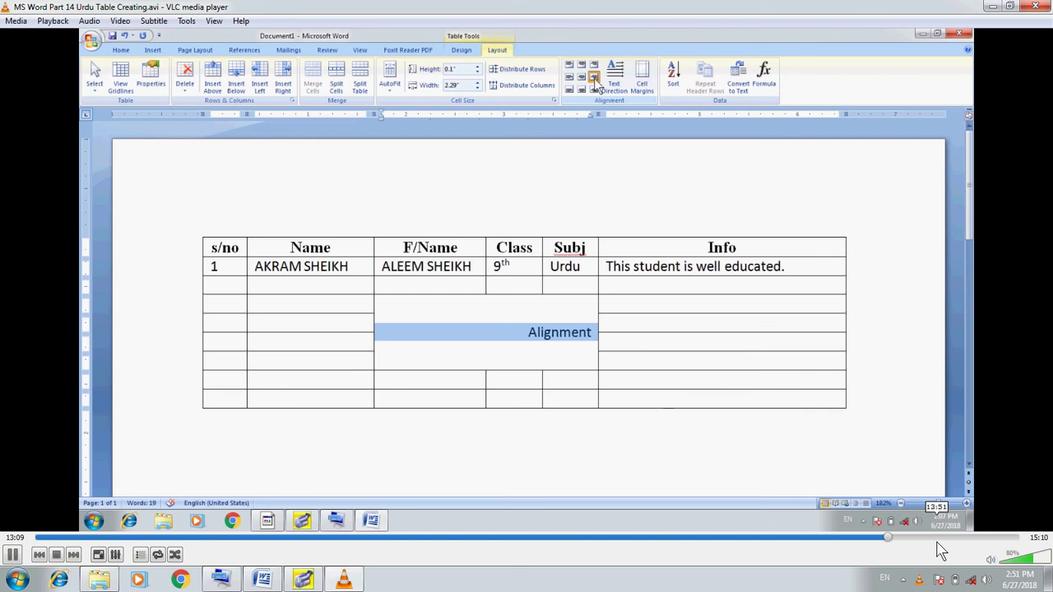
left_click(1036, 6)
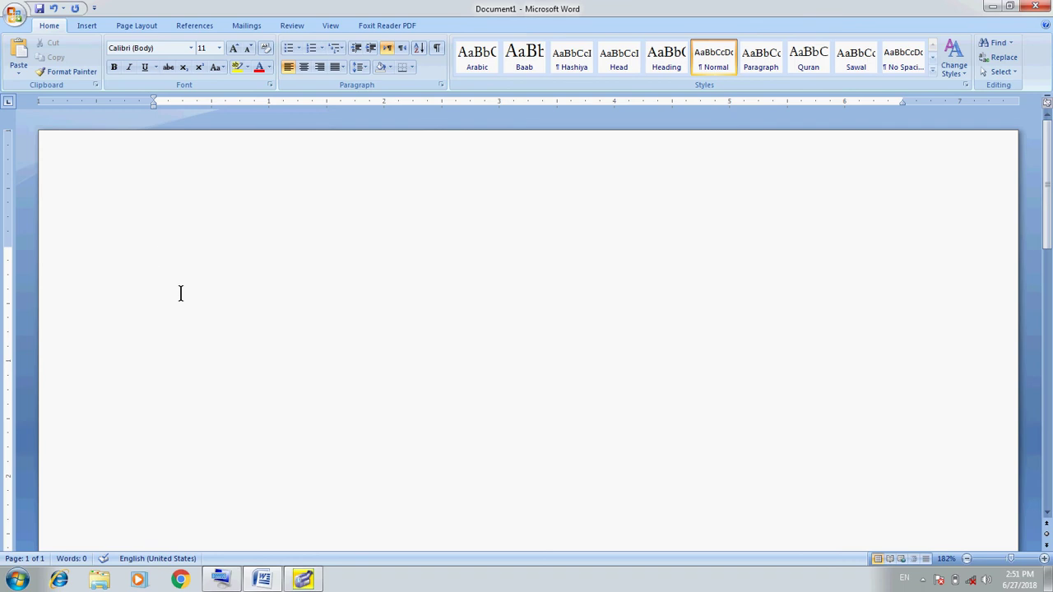
Switch to the Insert tab and preview the Table menu without inserting anything
left_click(91, 26)
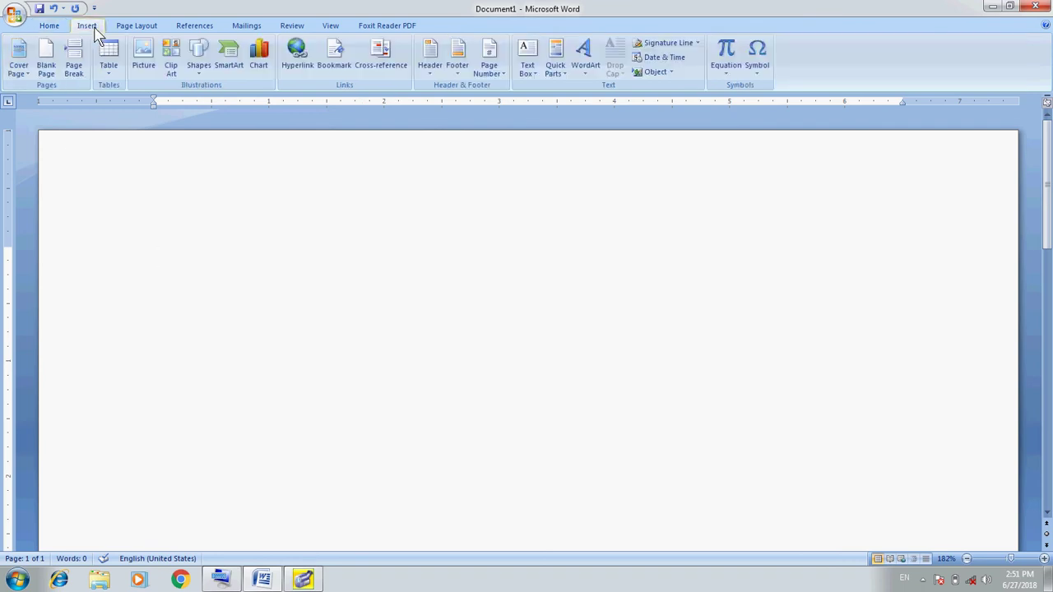
left_click(109, 74)
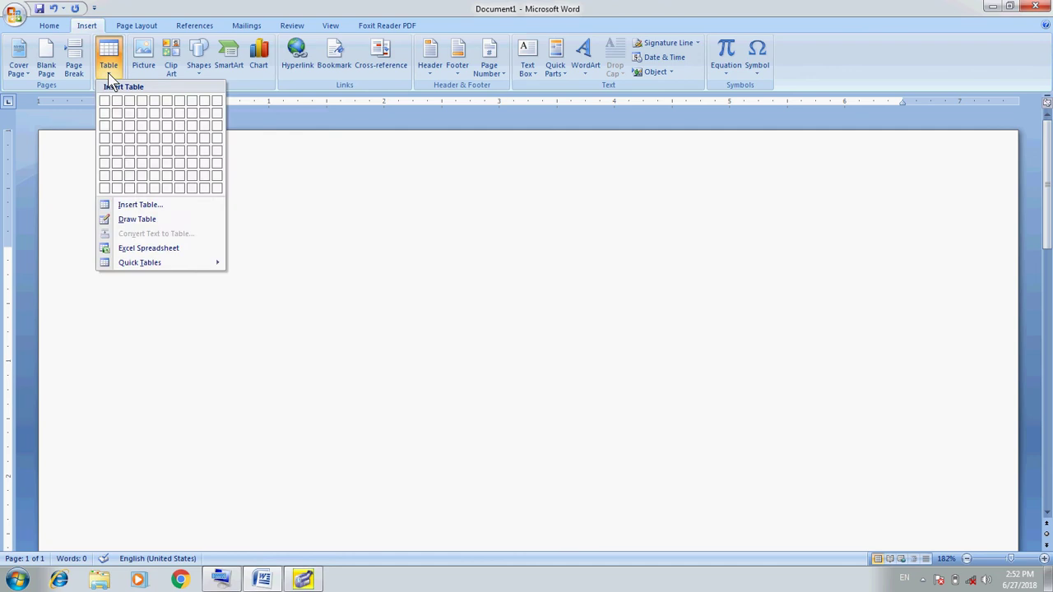
left_click(380, 318)
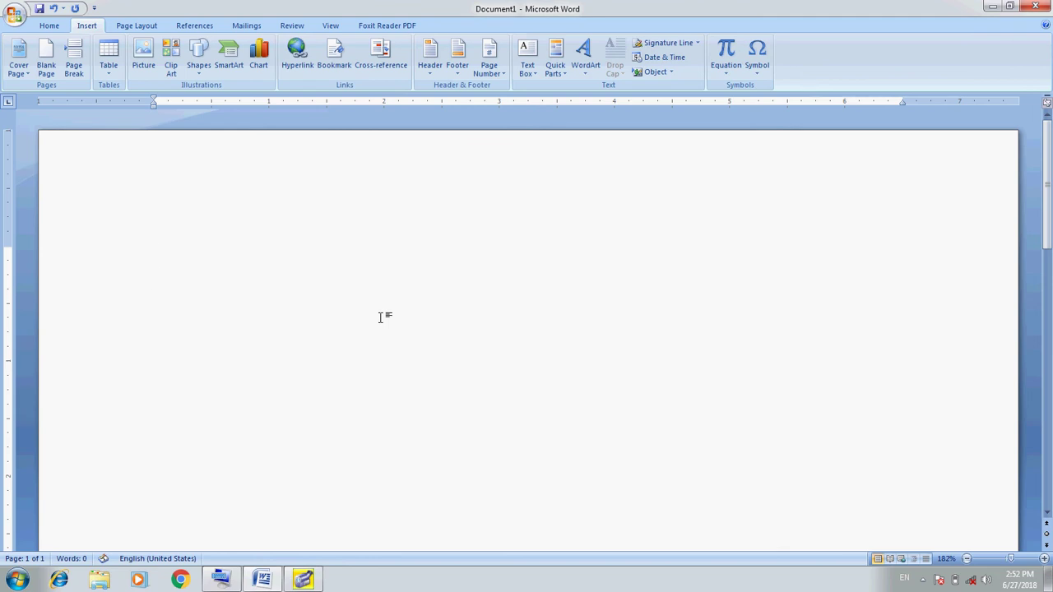
key("Return")
key("BackSpace")
left_click(107, 72)
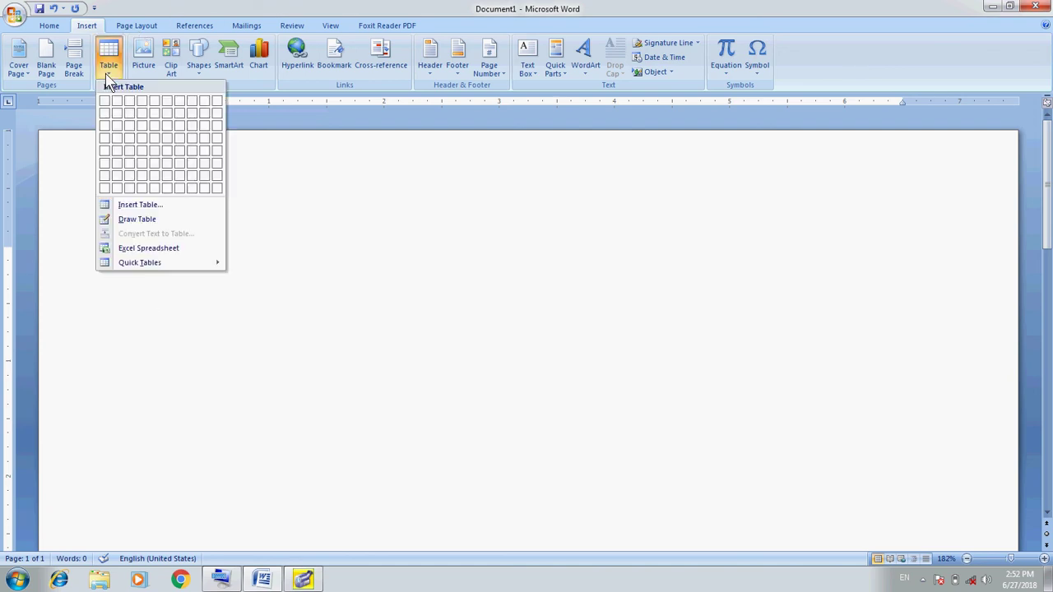
left_click(85, 33)
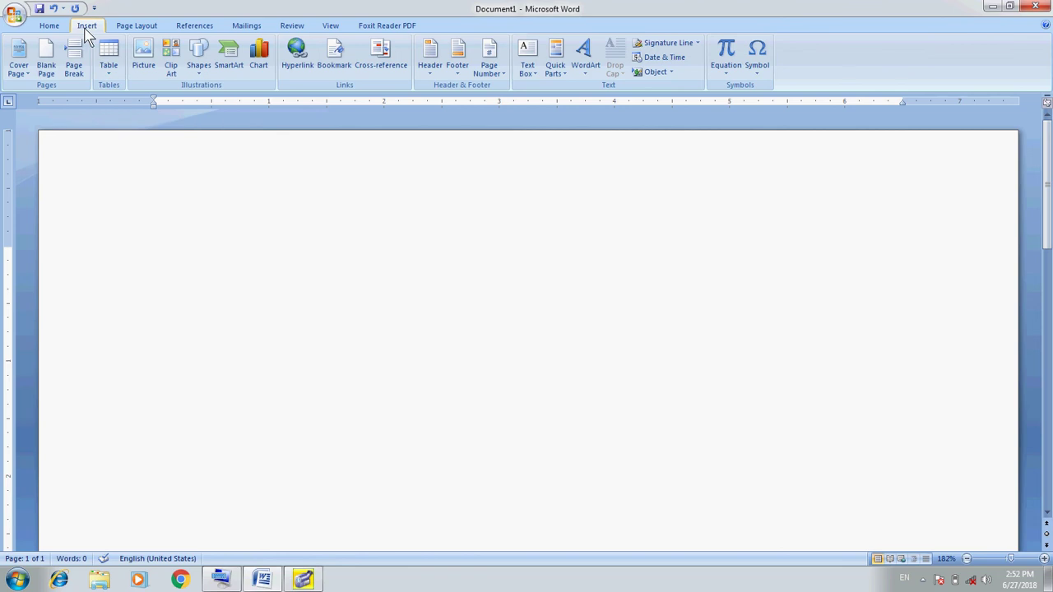
Insert a 5x5 table using the Insert tab's Table grid
left_click(109, 70)
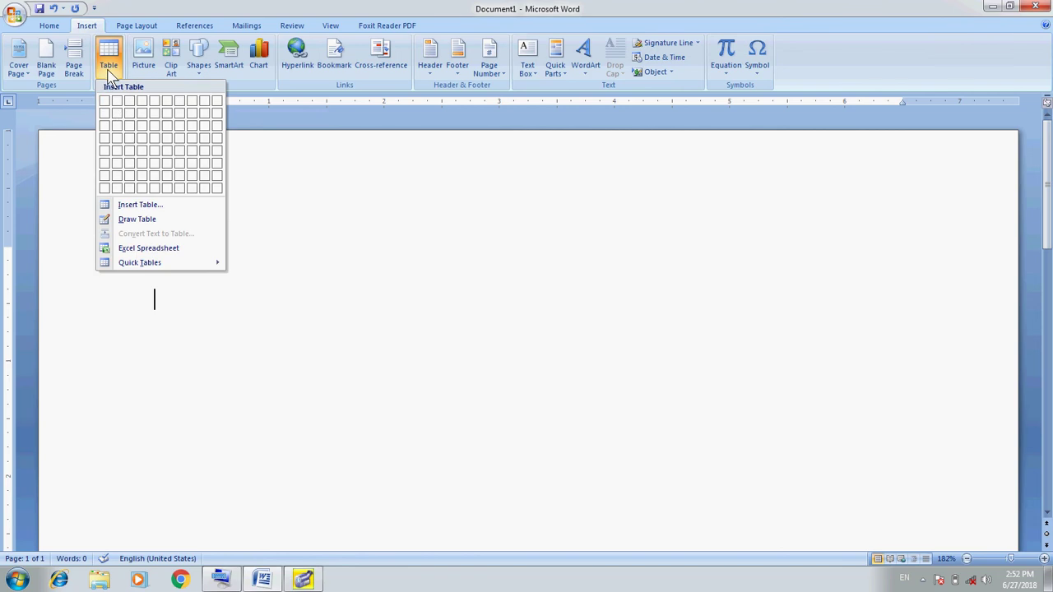
left_click(156, 158)
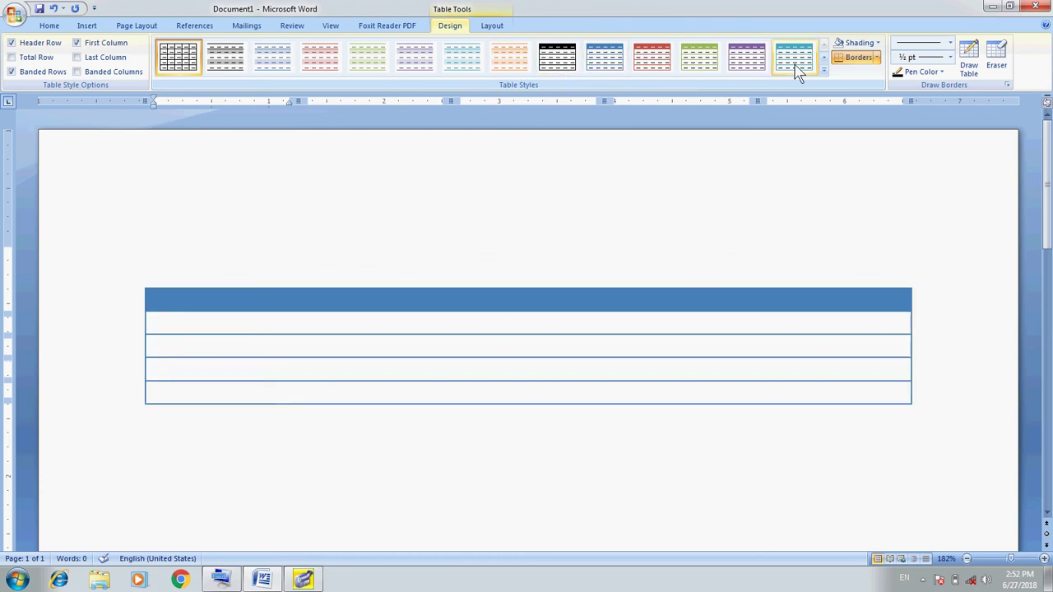
Close the Table Styles gallery without applying a style and switch to Table Tools Layout
left_click(824, 70)
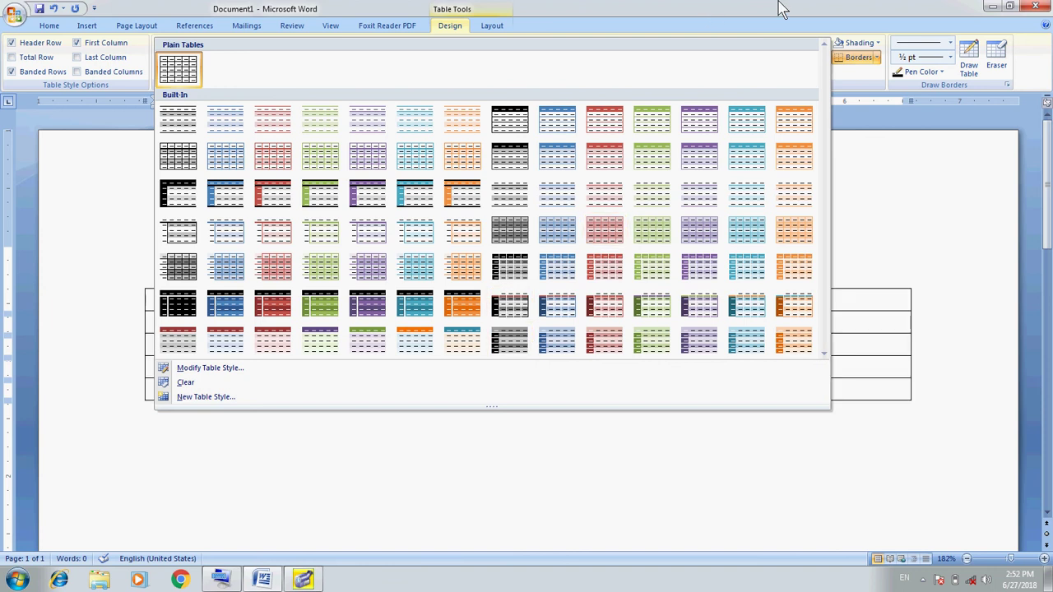
key("Escape")
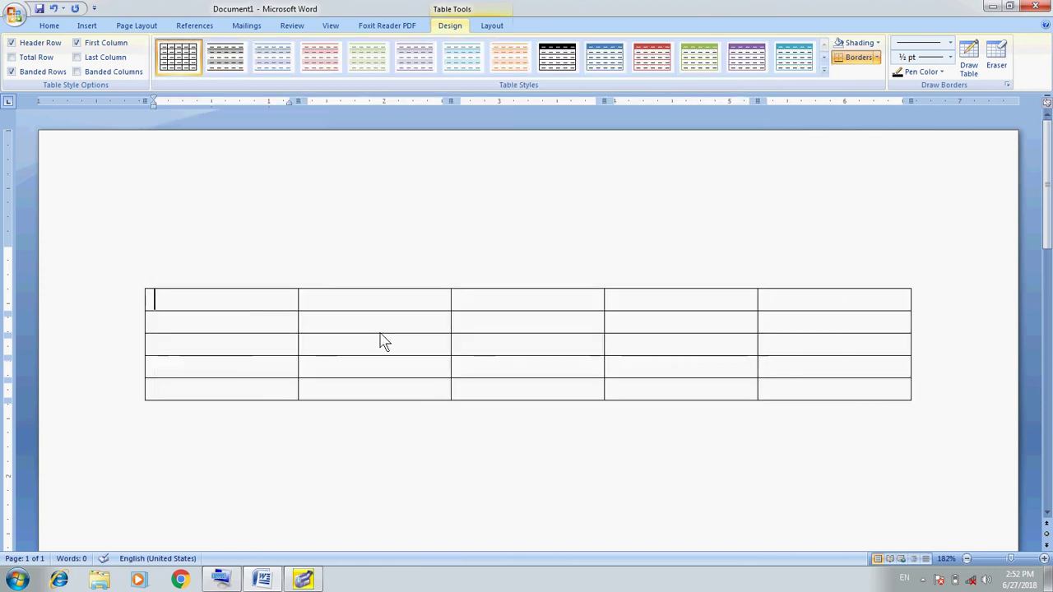
left_click(823, 73)
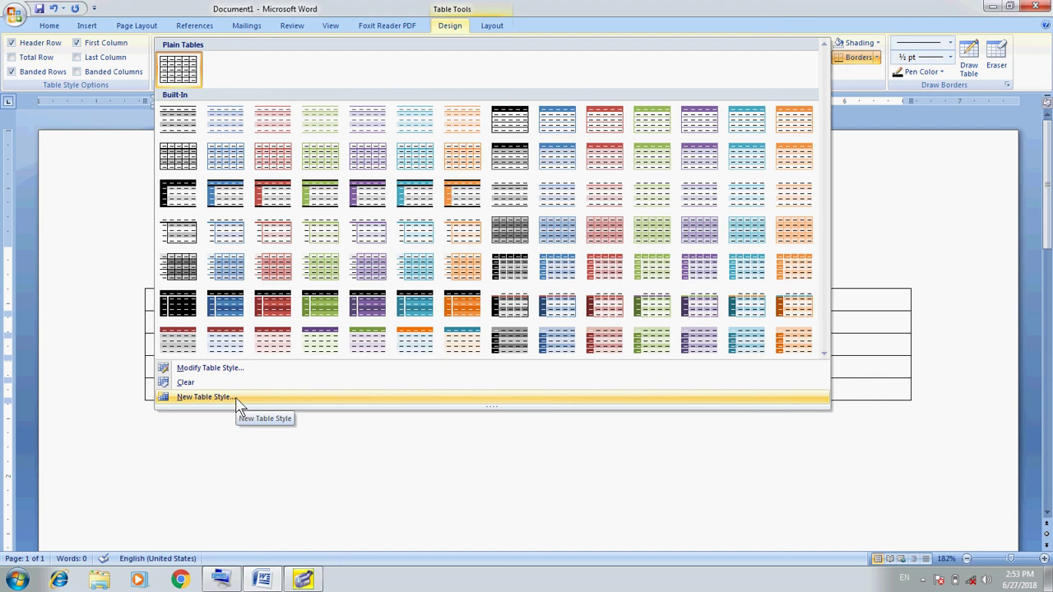
left_click(747, 8)
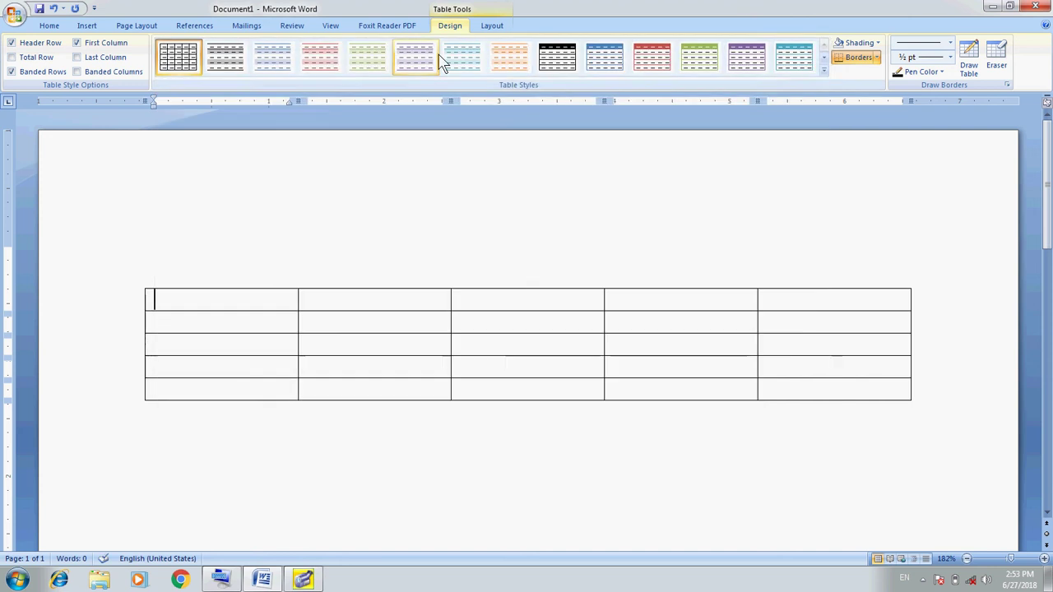
left_click(498, 27)
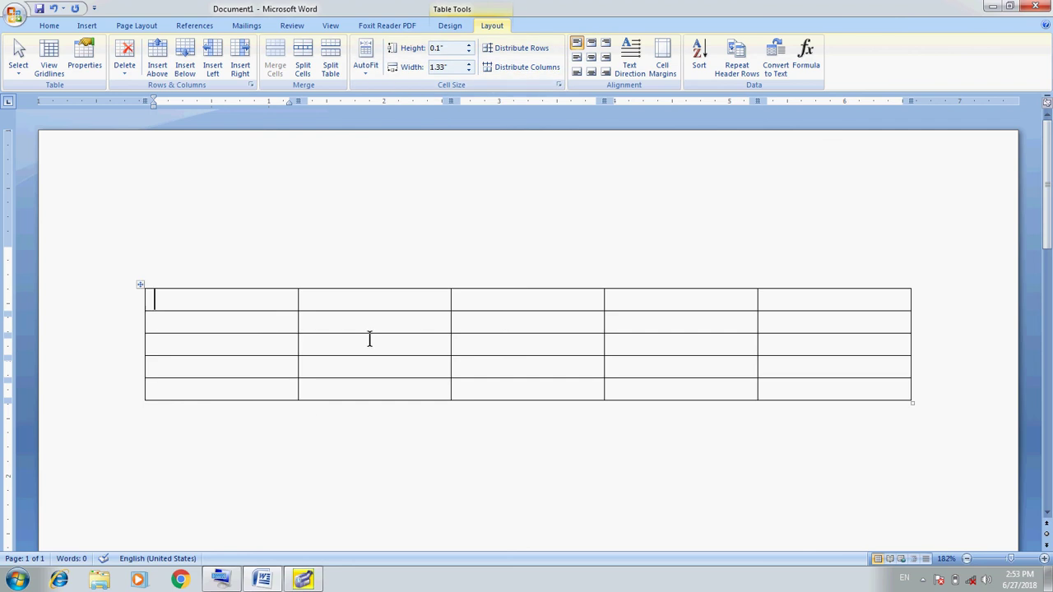
left_click(295, 504)
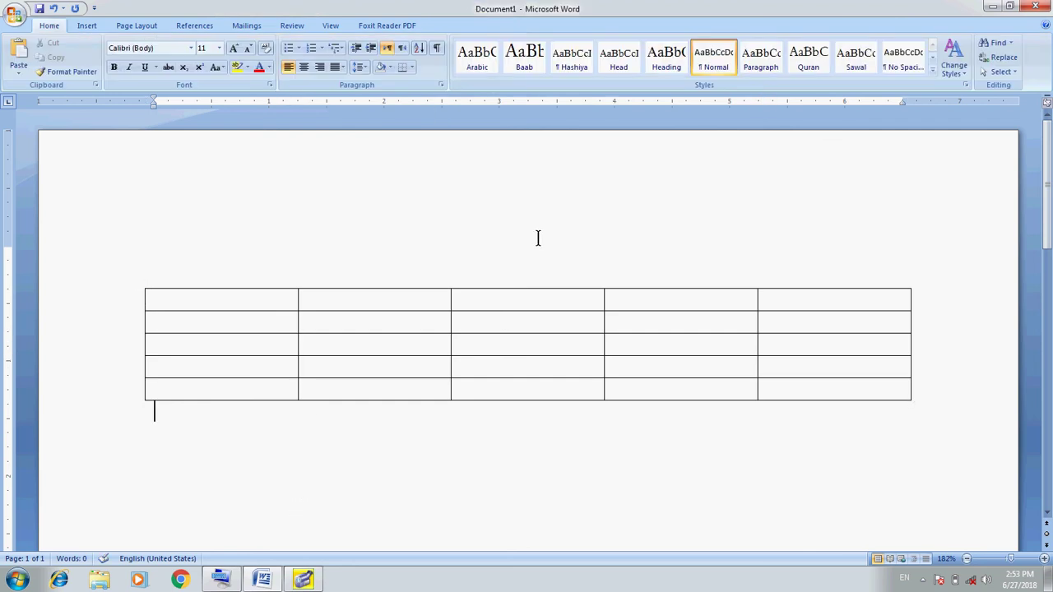
left_click(433, 347)
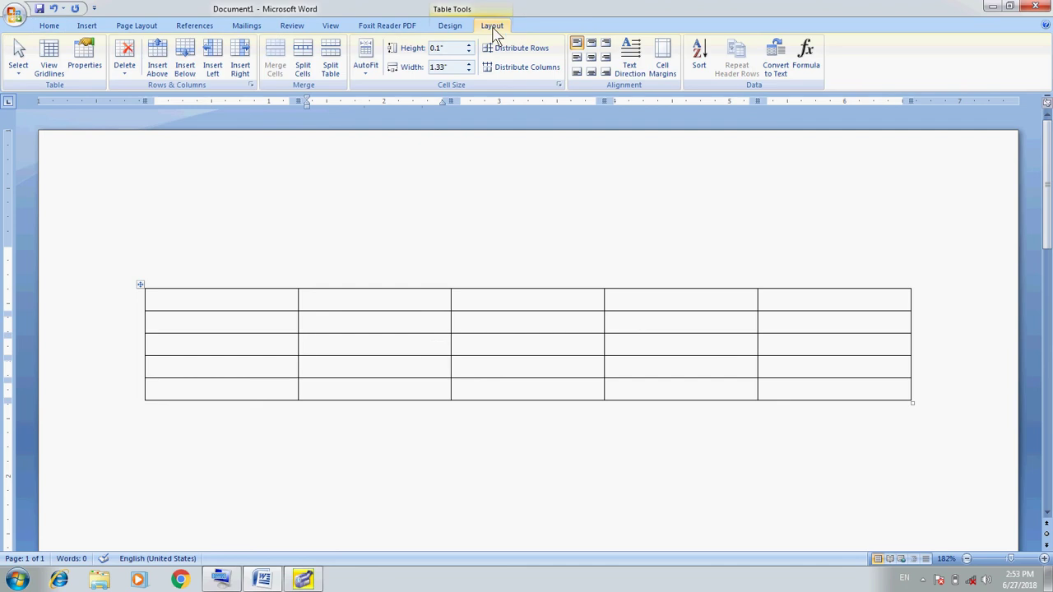
left_click(18, 78)
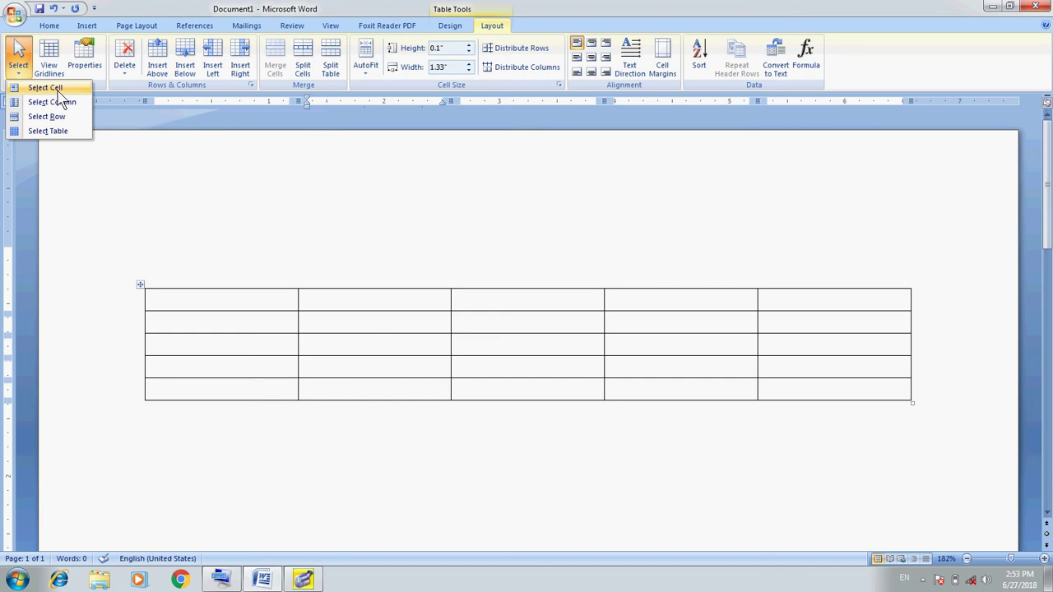
left_click(46, 88)
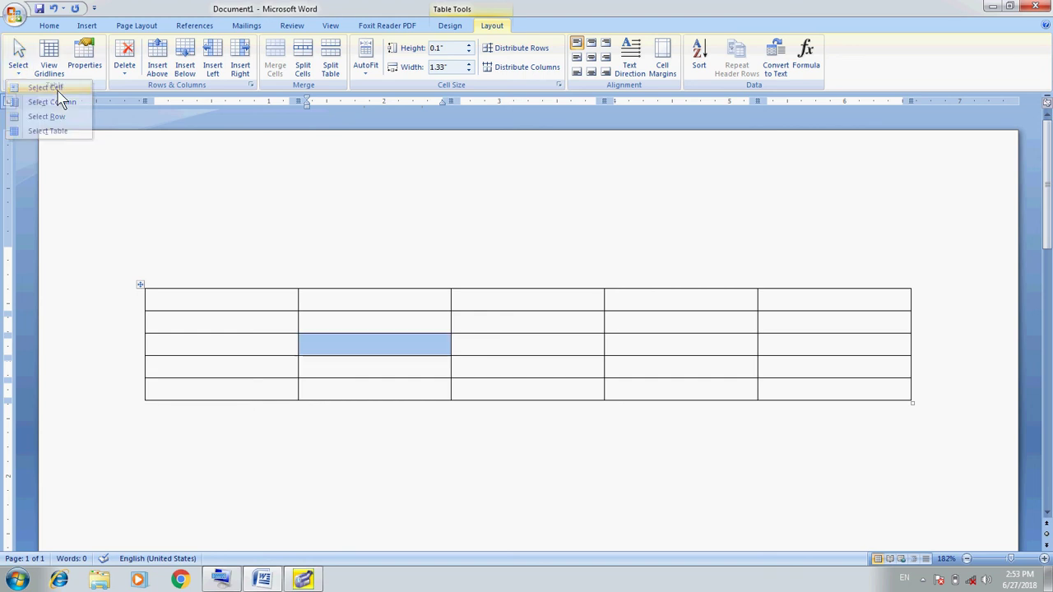
left_click(381, 352)
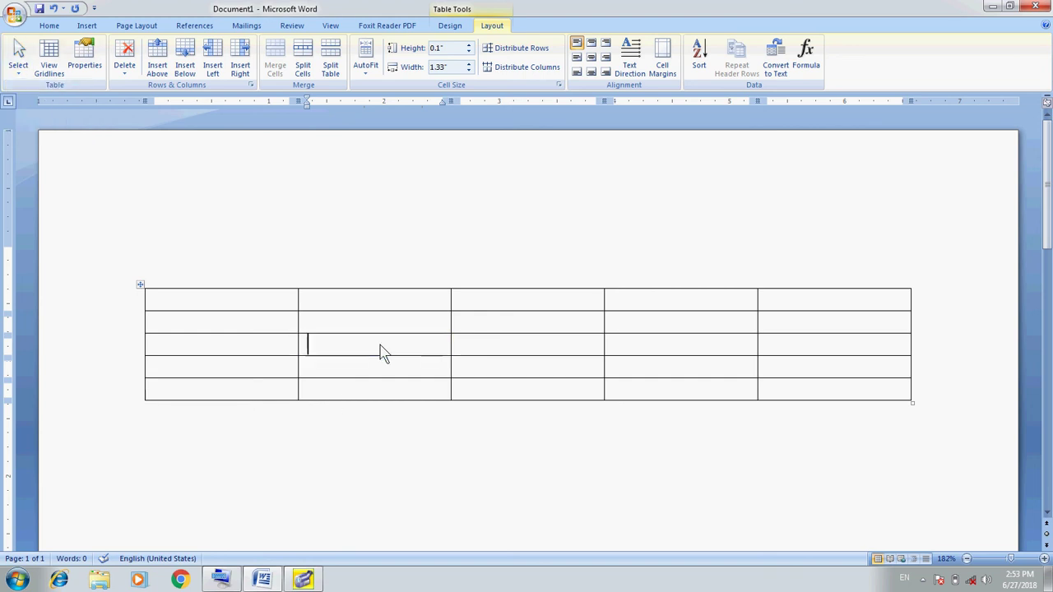
left_click(17, 72)
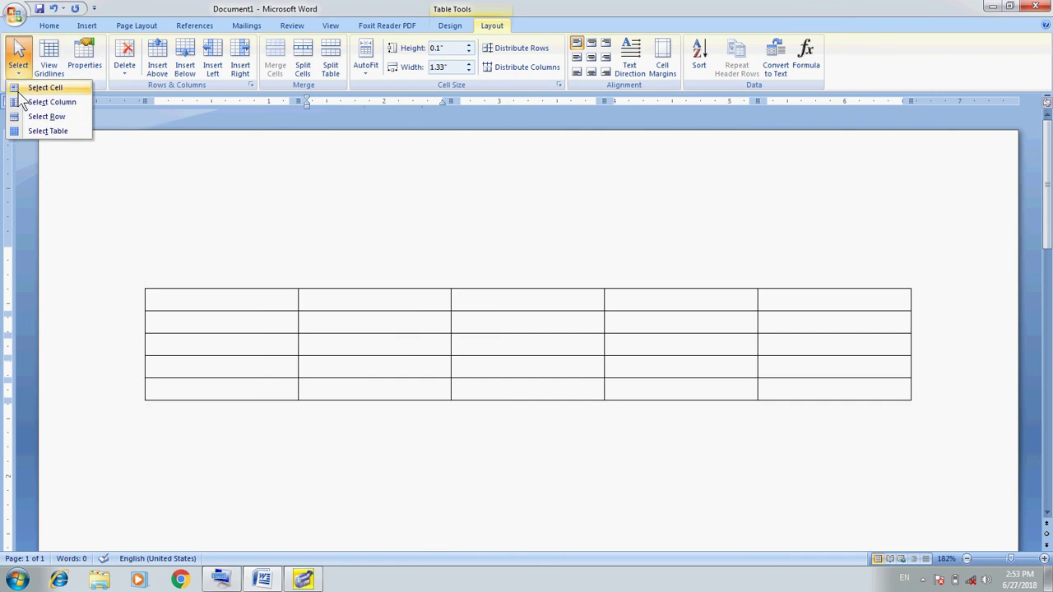
left_click(71, 107)
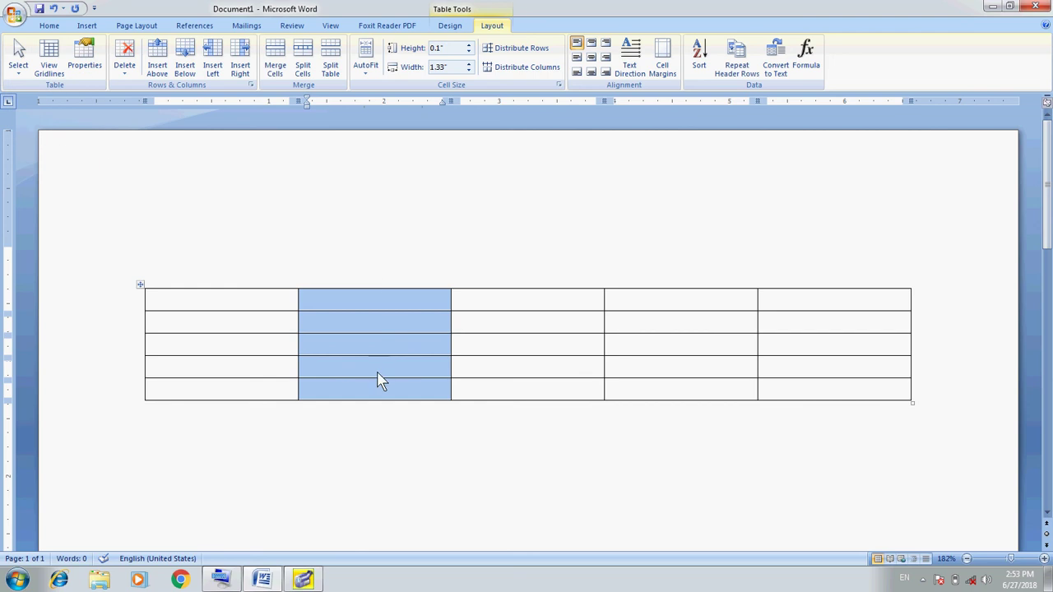
left_click(400, 346)
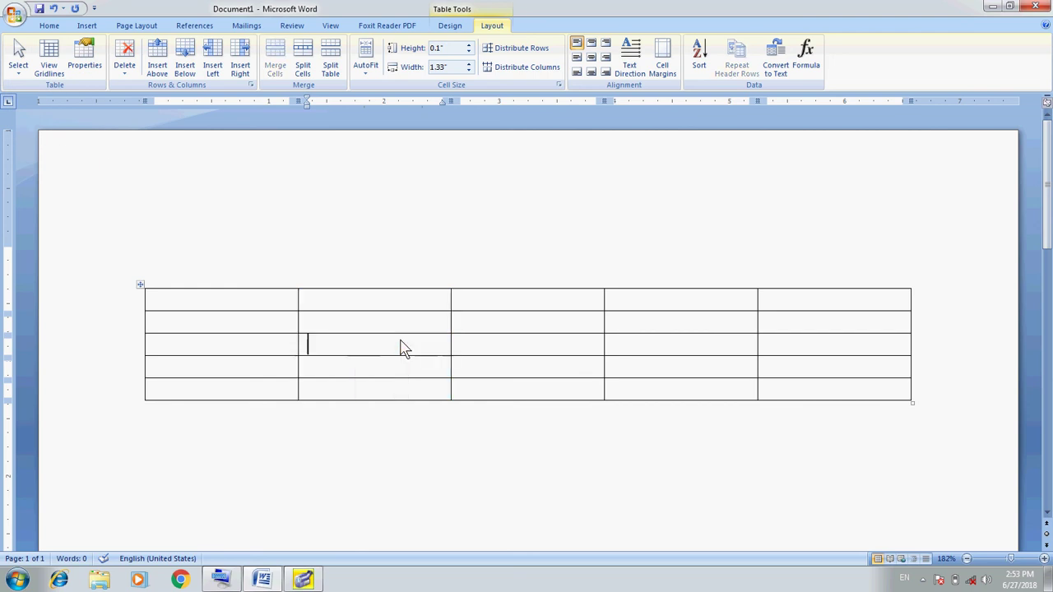
left_click(18, 78)
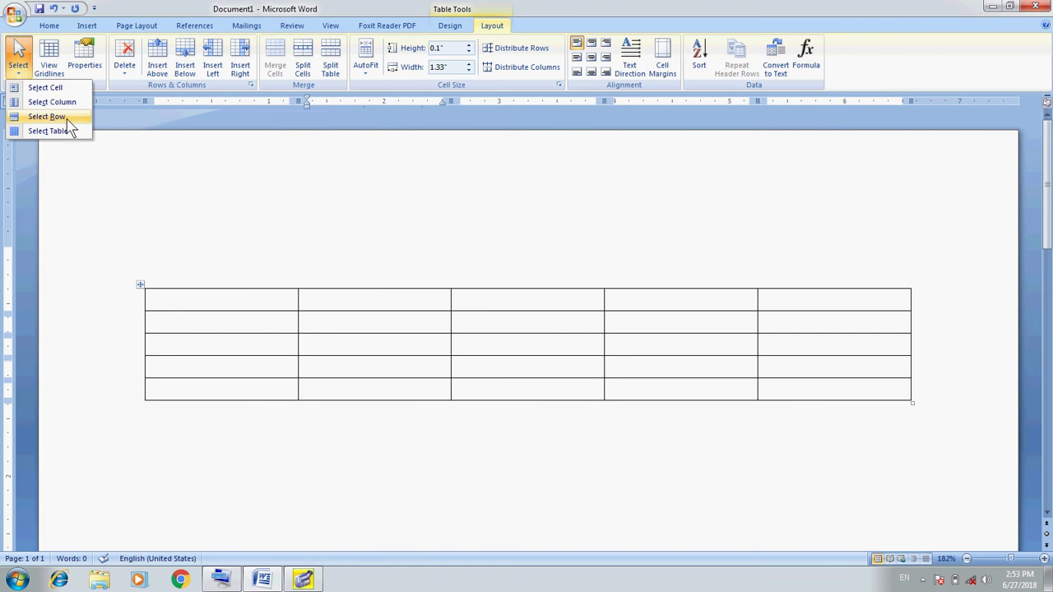
left_click(49, 117)
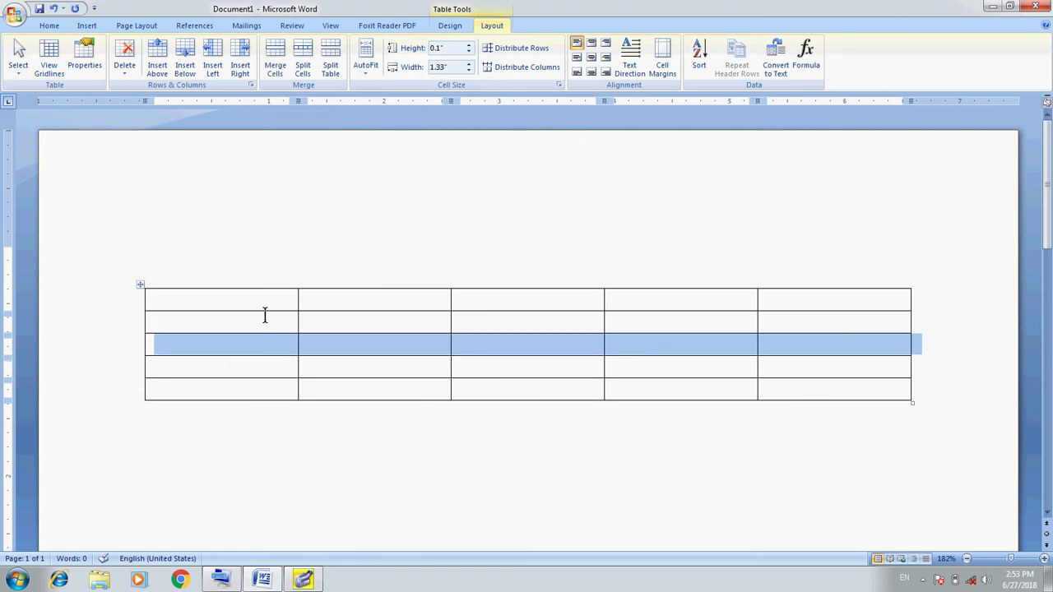
left_click(382, 350)
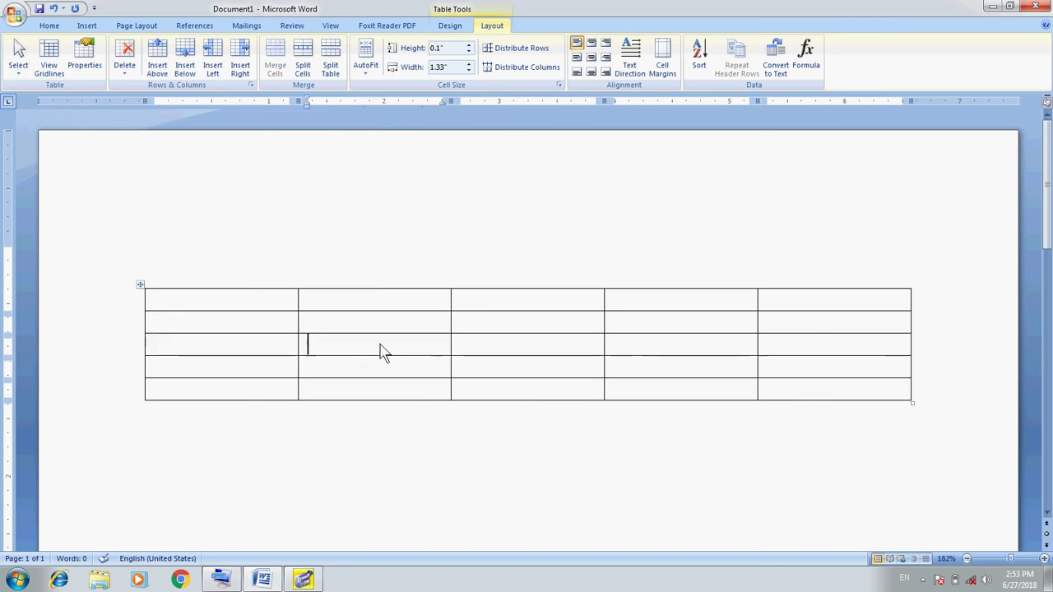
left_click(18, 71)
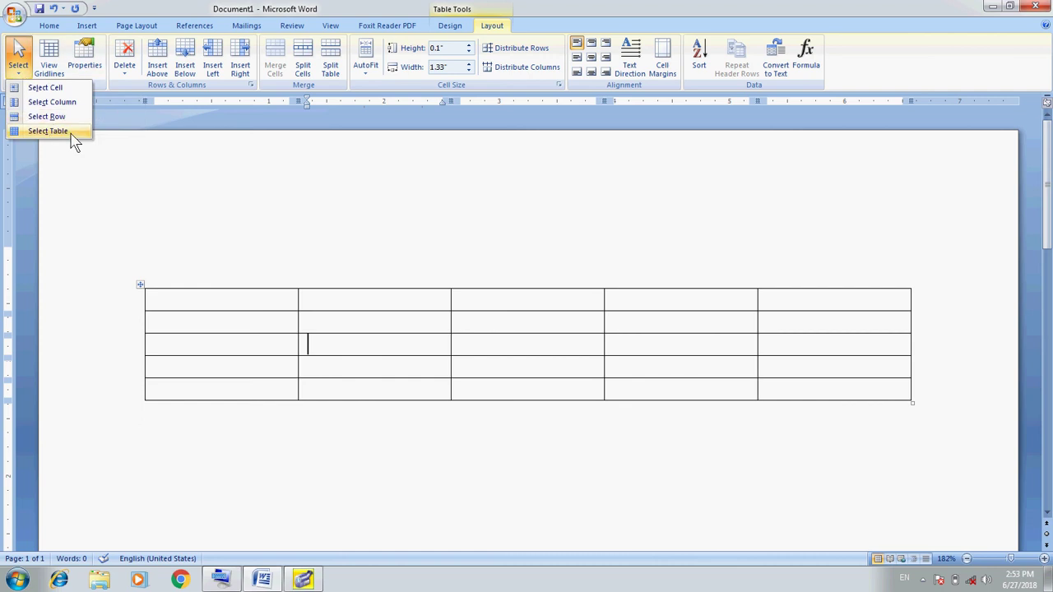
left_click(403, 349)
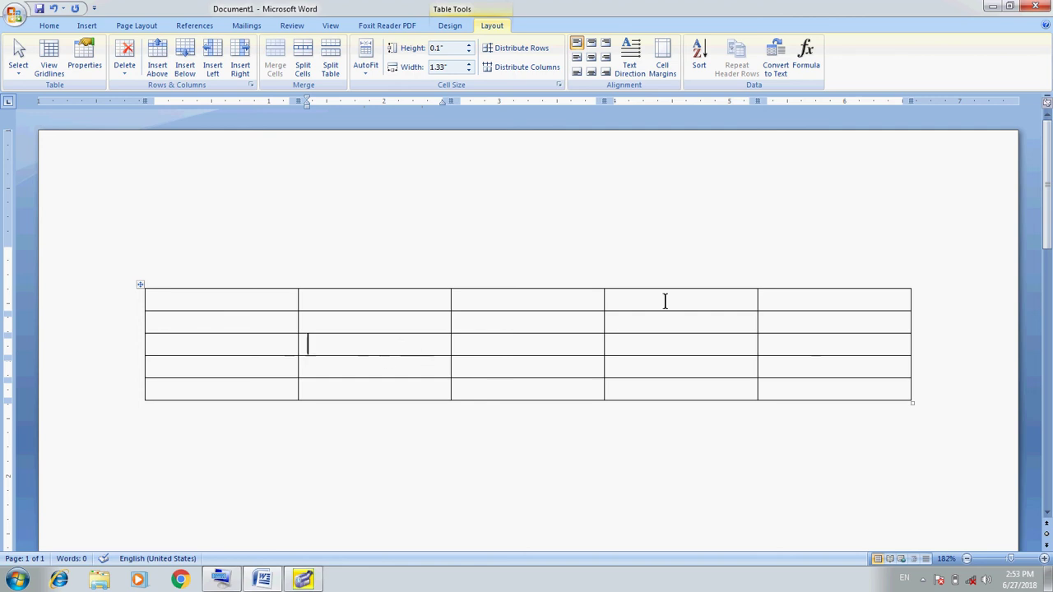
left_click(19, 73)
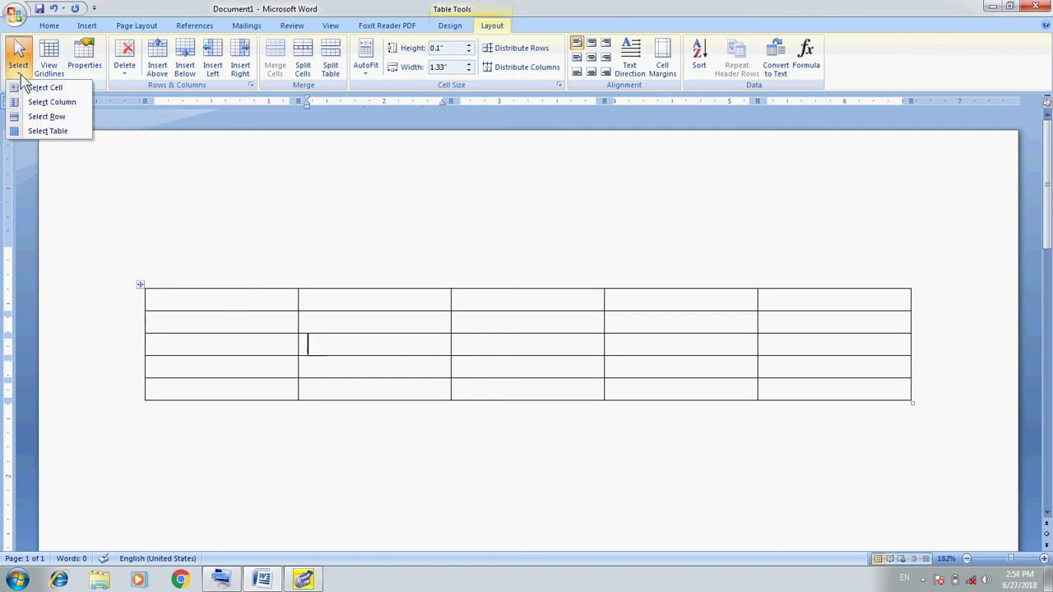
left_click(51, 131)
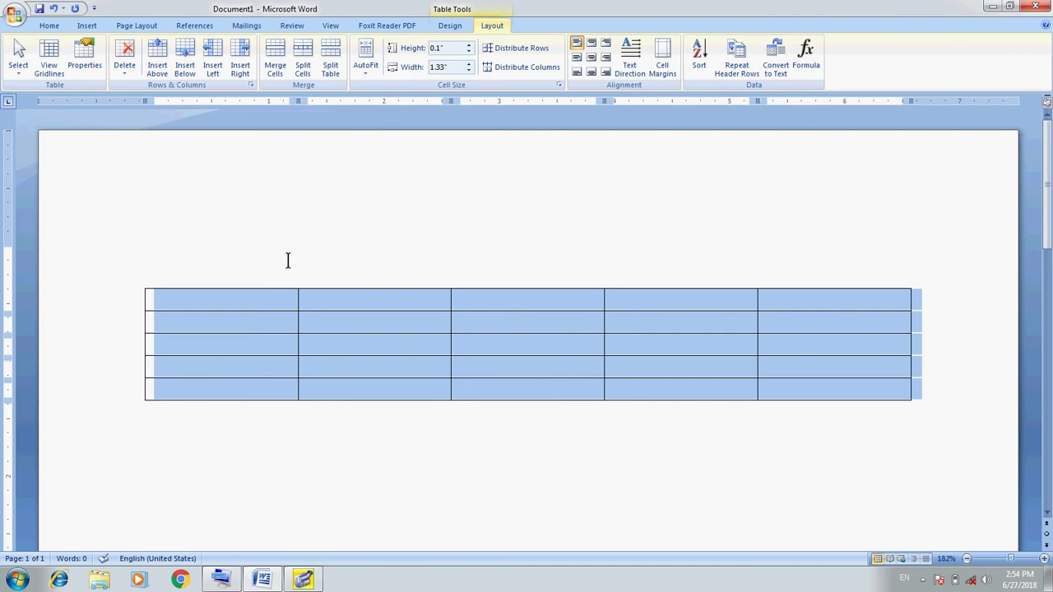
left_click(418, 350)
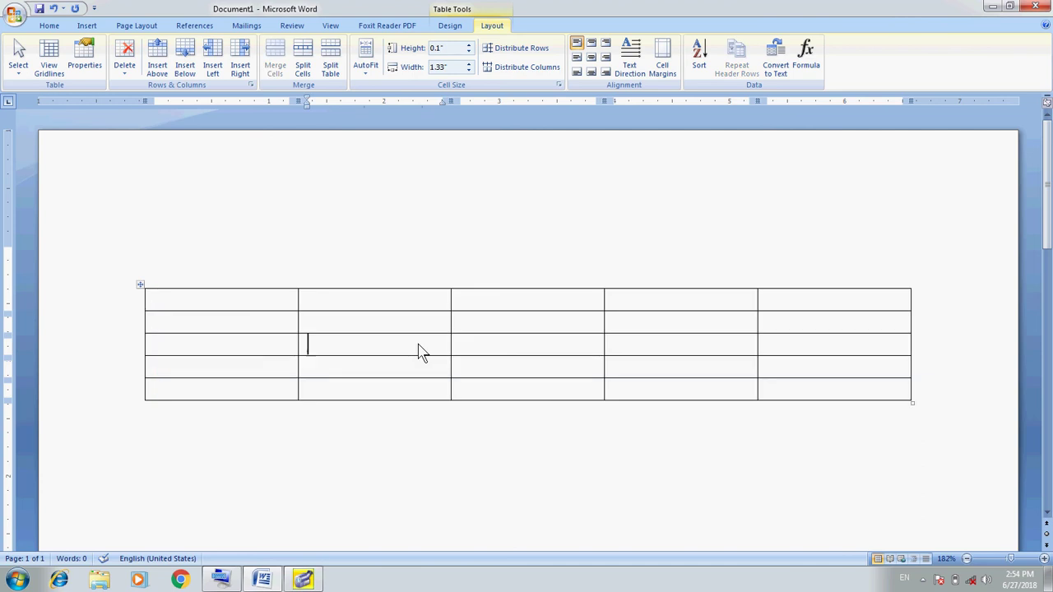
key("Right")
key("Right")
key("Left")
key("Down")
key("shift+Left")
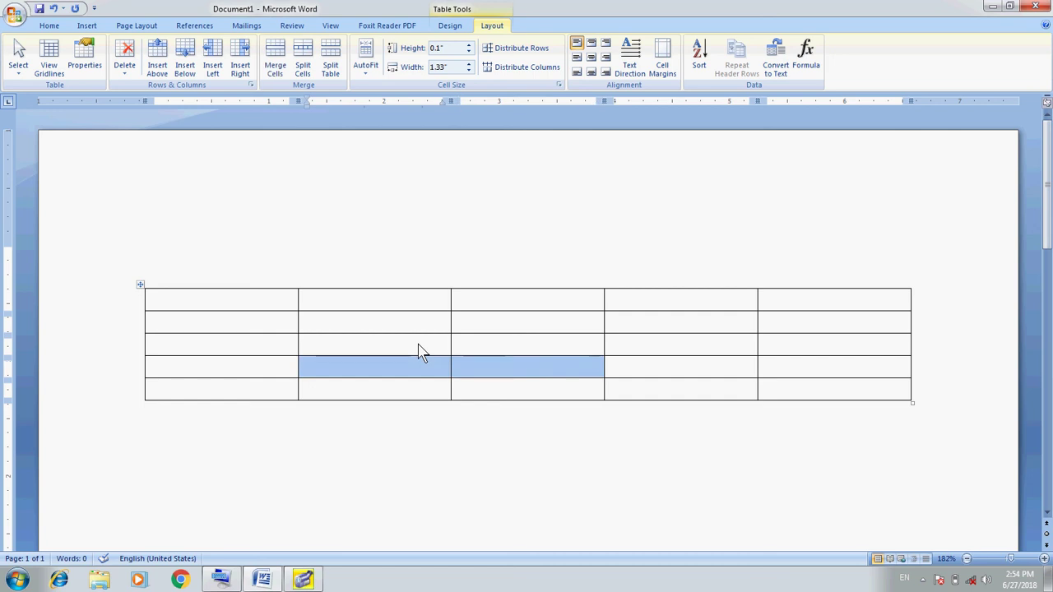
key("Right")
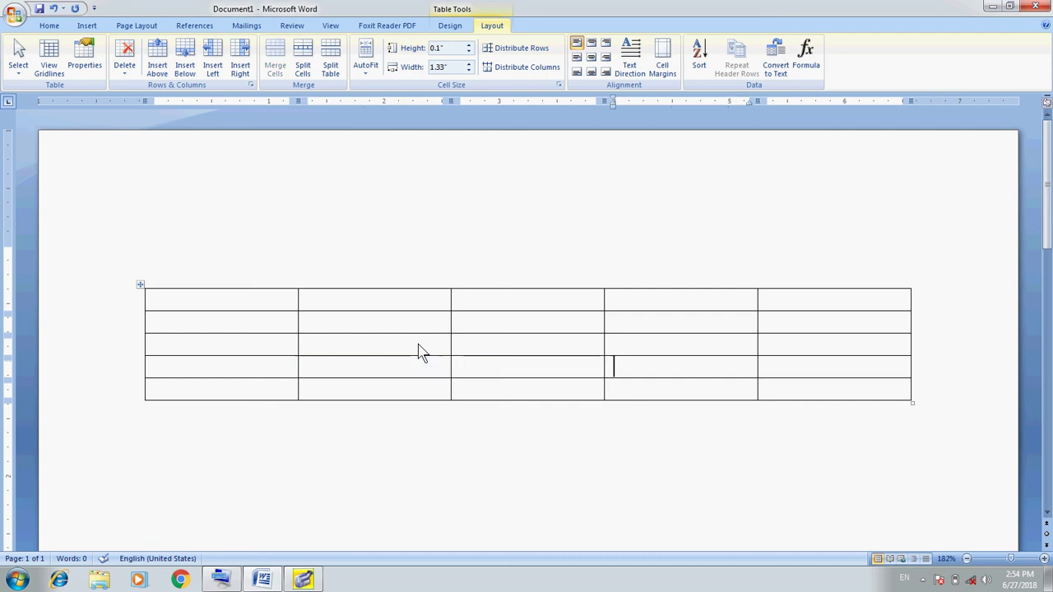
key("Left")
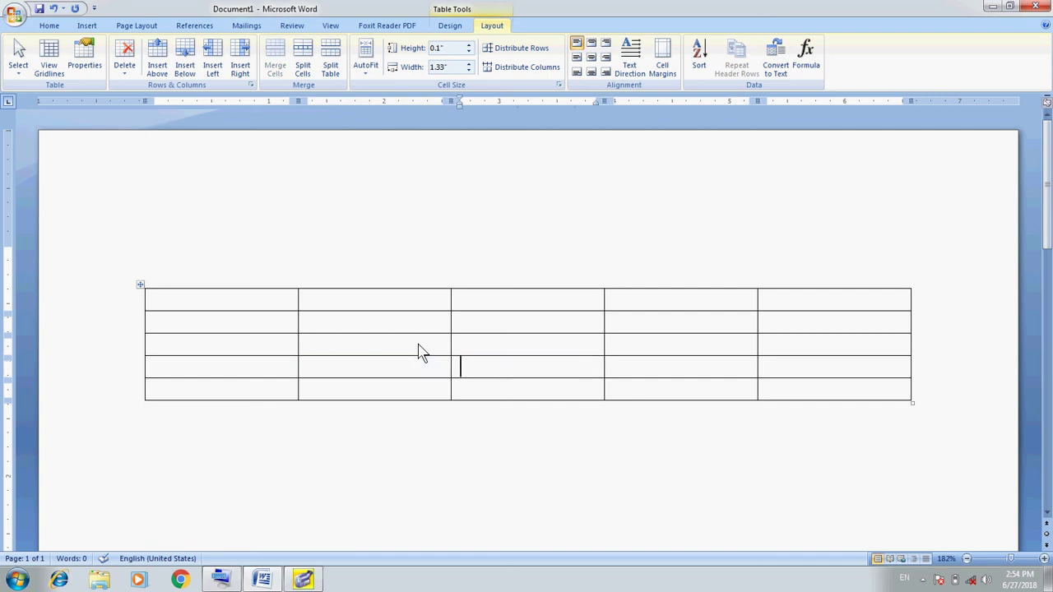
key("shift+Right")
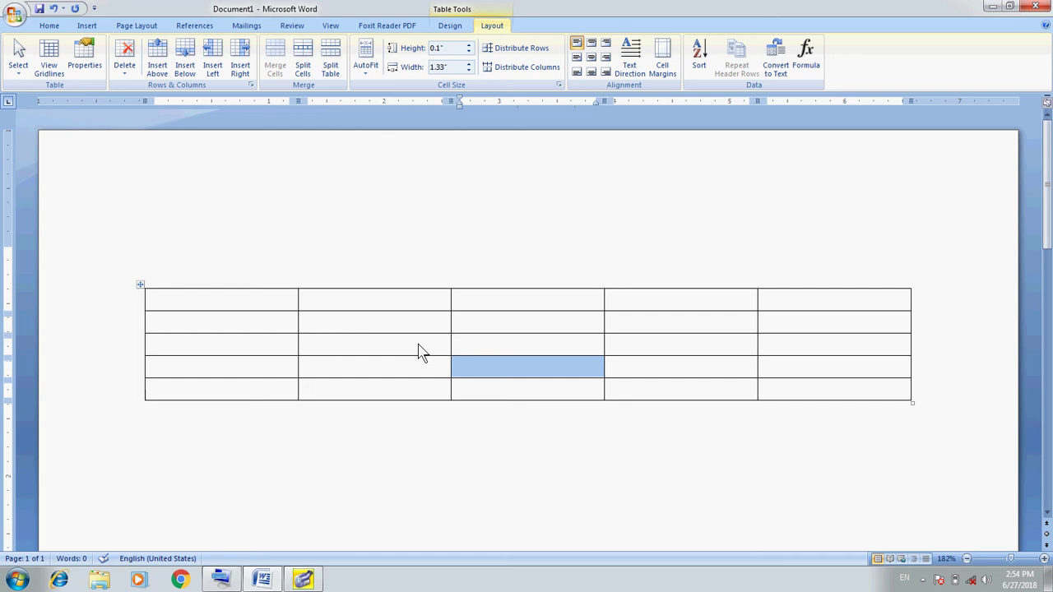
key("Left")
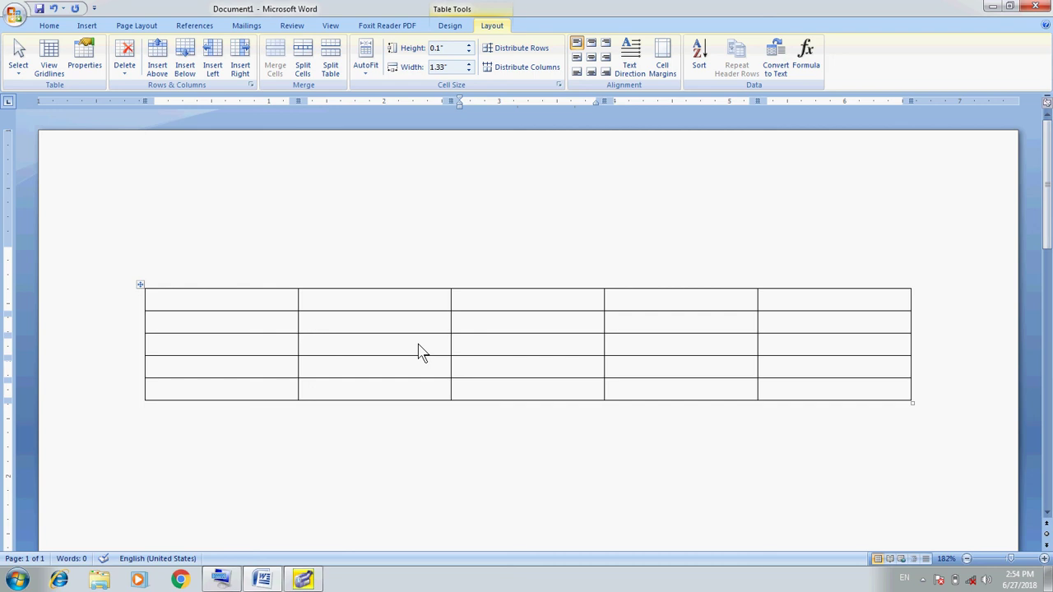
key("shift+Up")
key("shift+Up")
key("shift+Up")
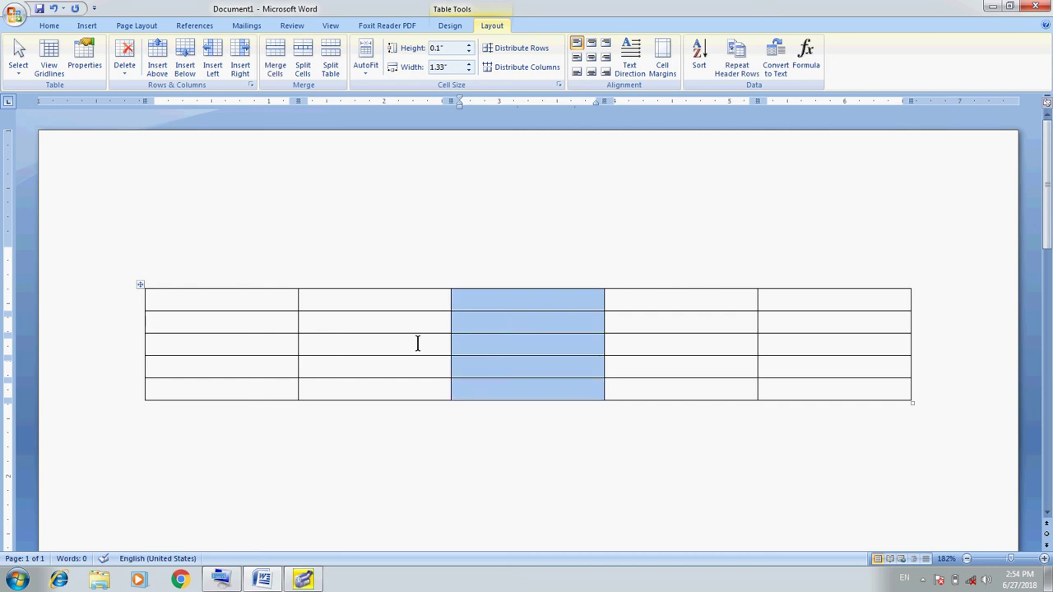
key("Left")
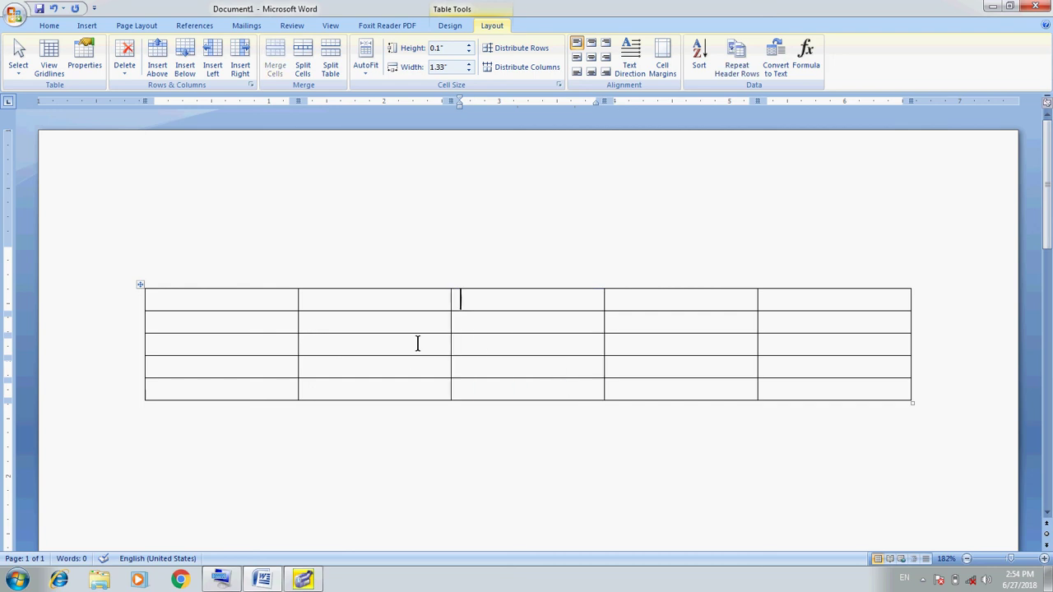
key("shift+Down")
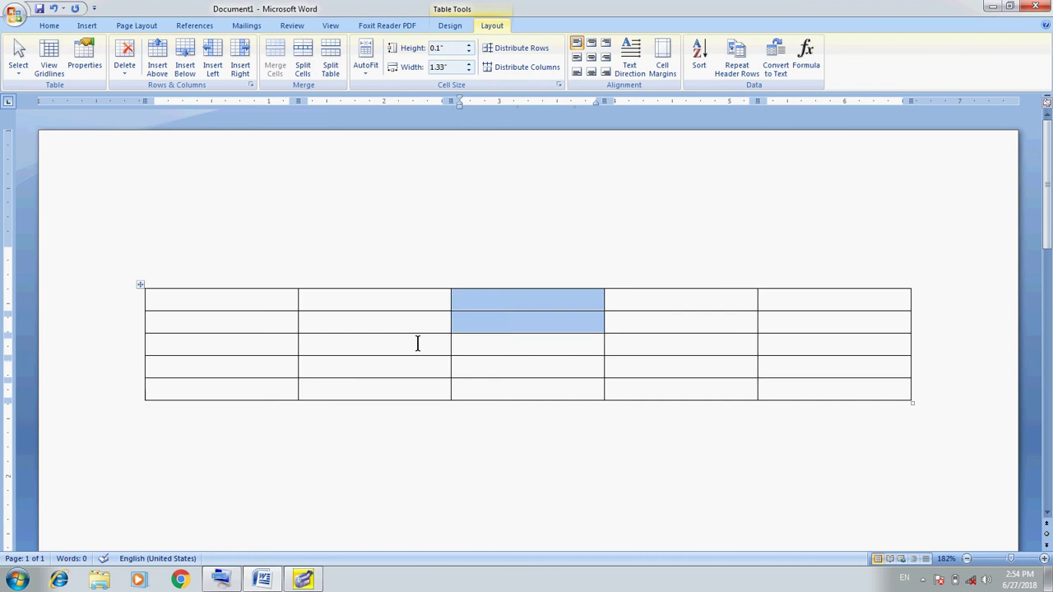
key("shift+Down")
key("shift+Down")
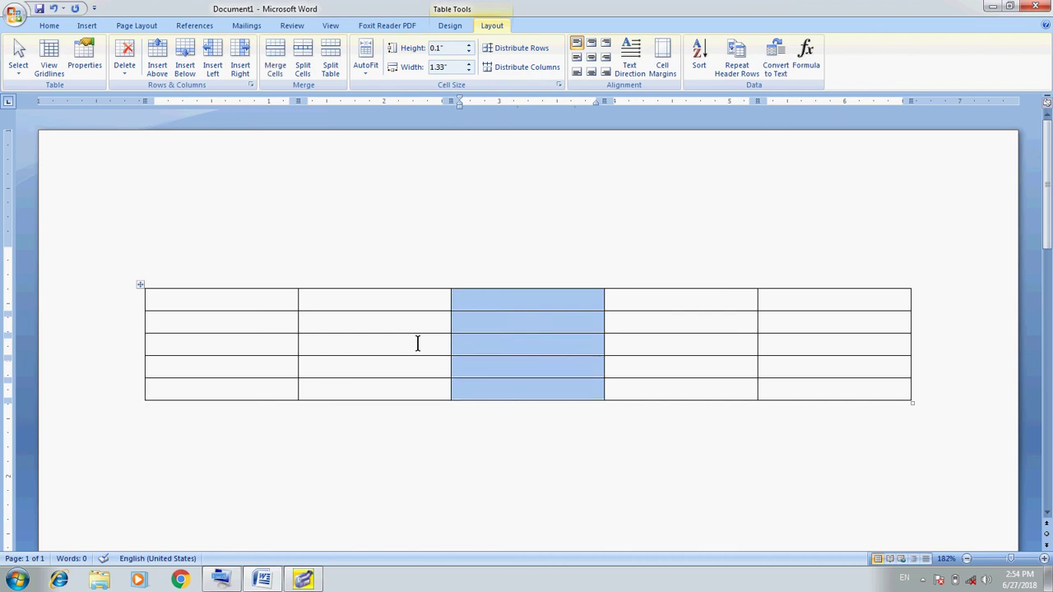
key("Right")
key("Left")
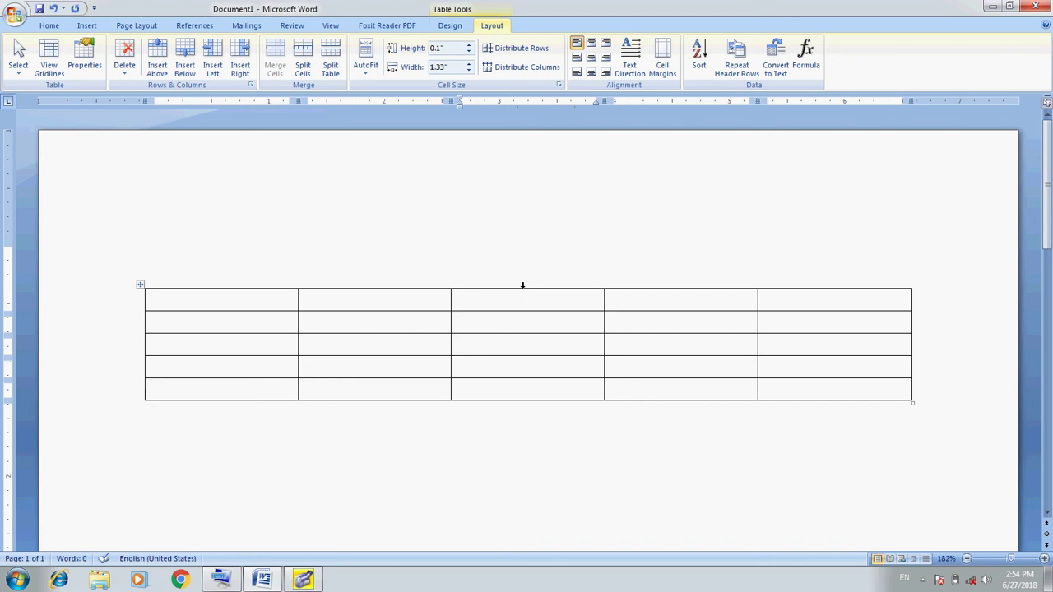
left_click(522, 285)
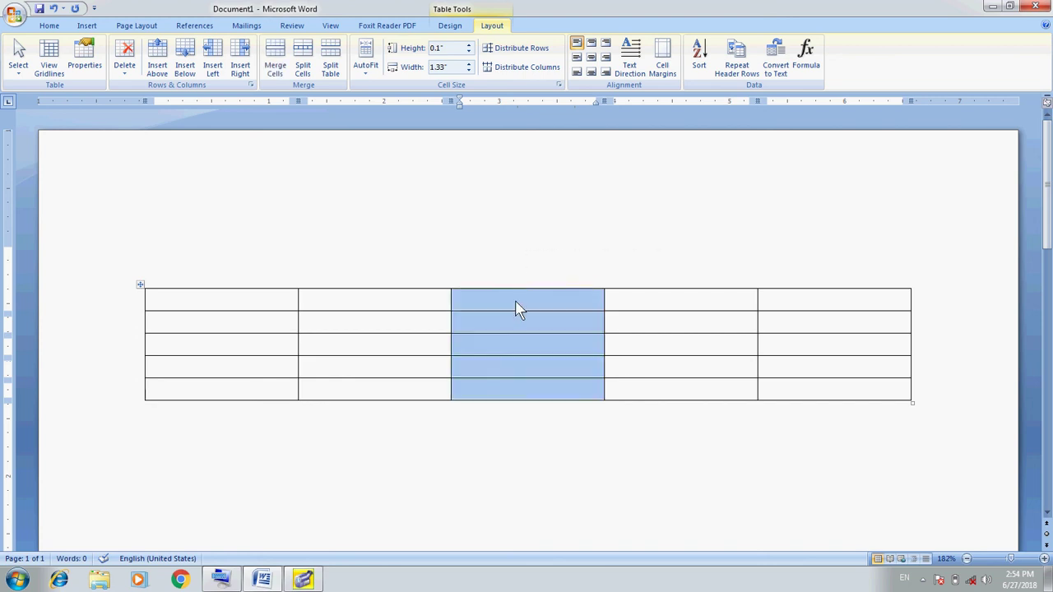
left_click(517, 306)
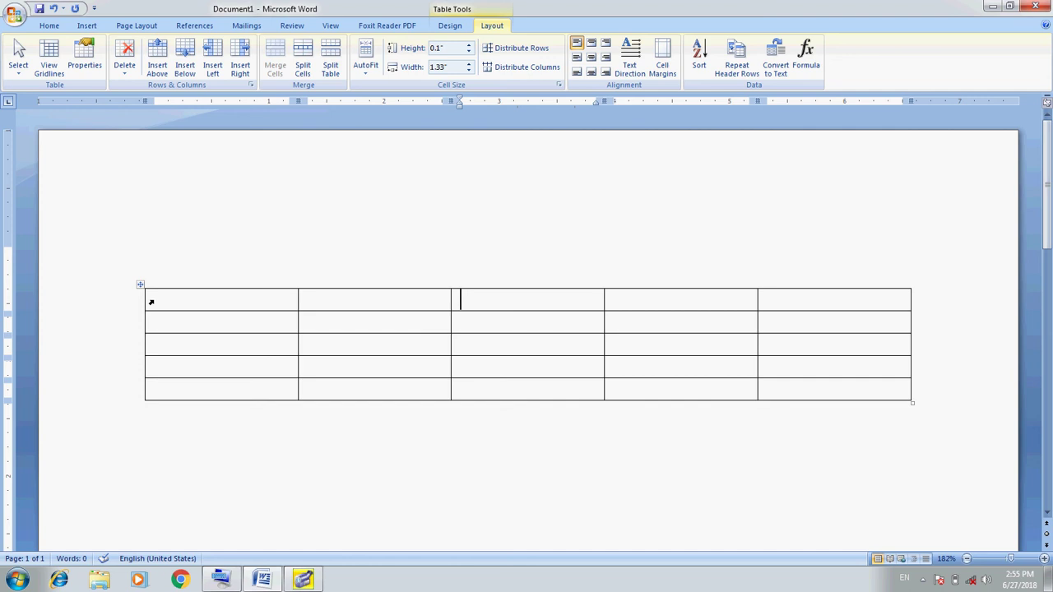
left_click(151, 303)
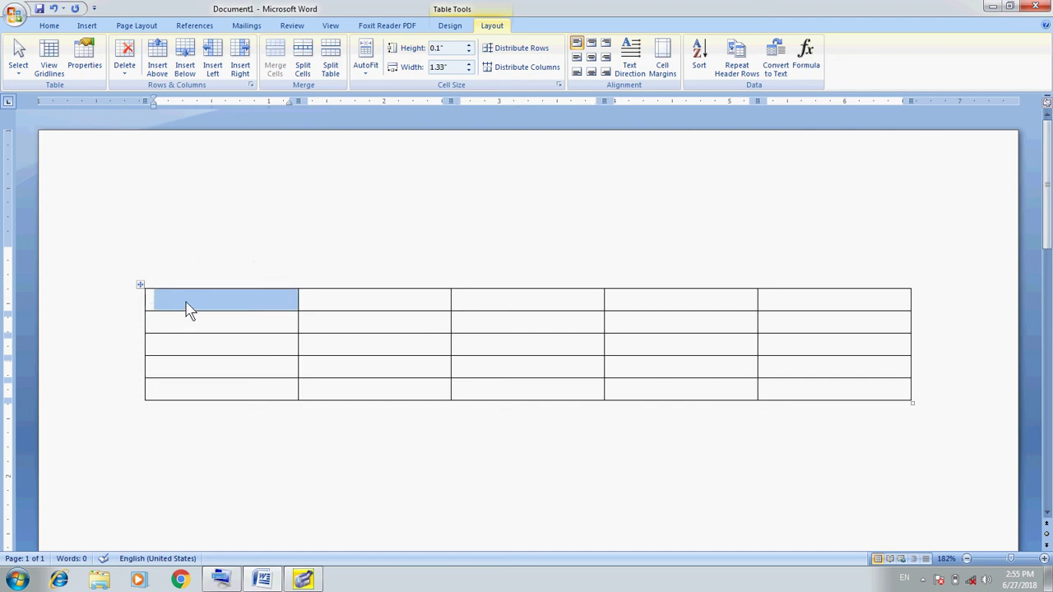
left_click(187, 308)
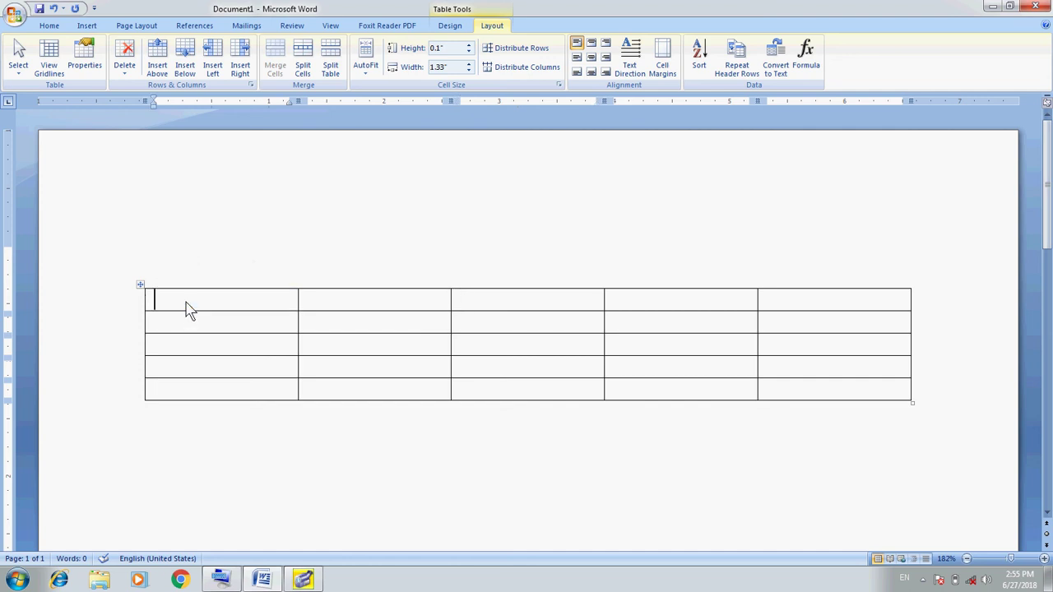
left_click(119, 302)
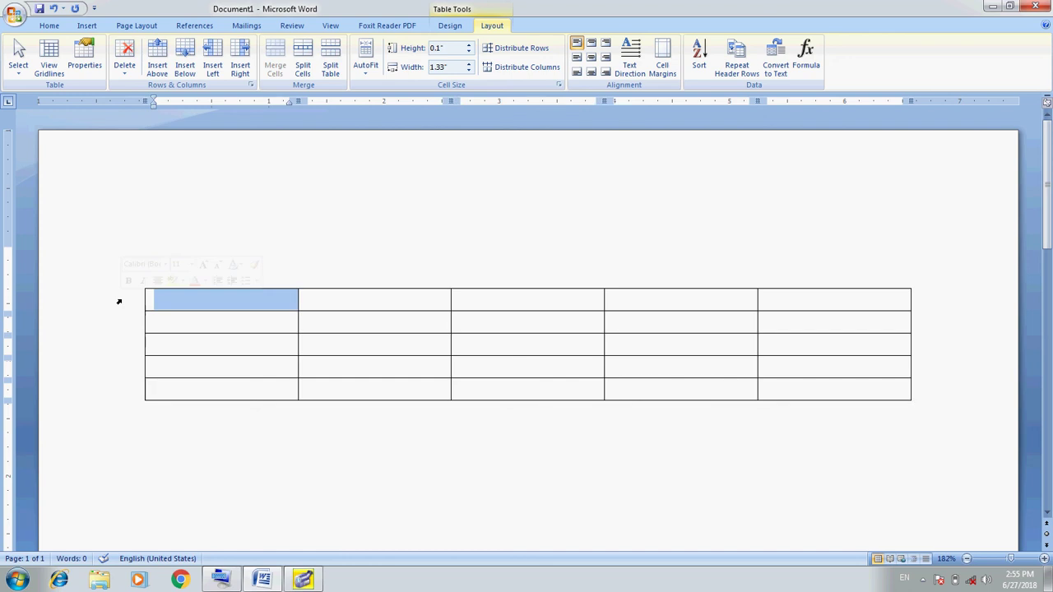
left_click(179, 306)
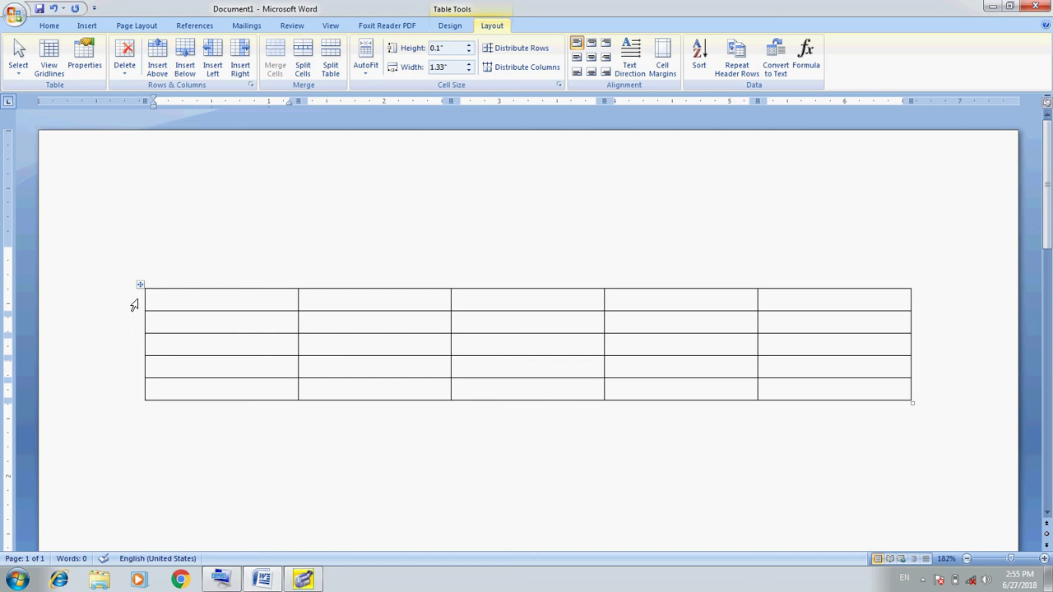
left_click(134, 304)
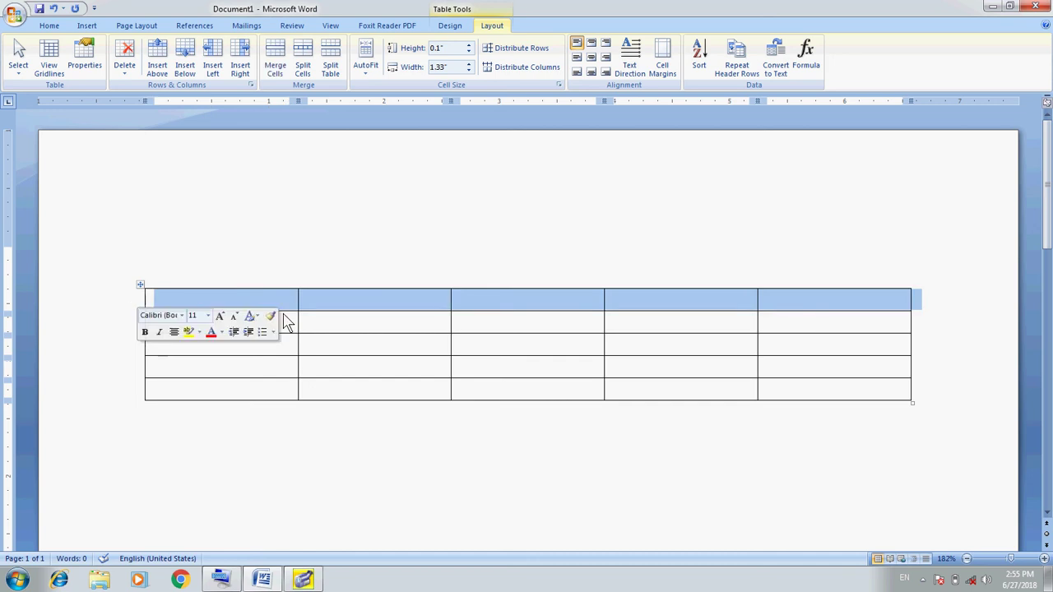
left_click(374, 309)
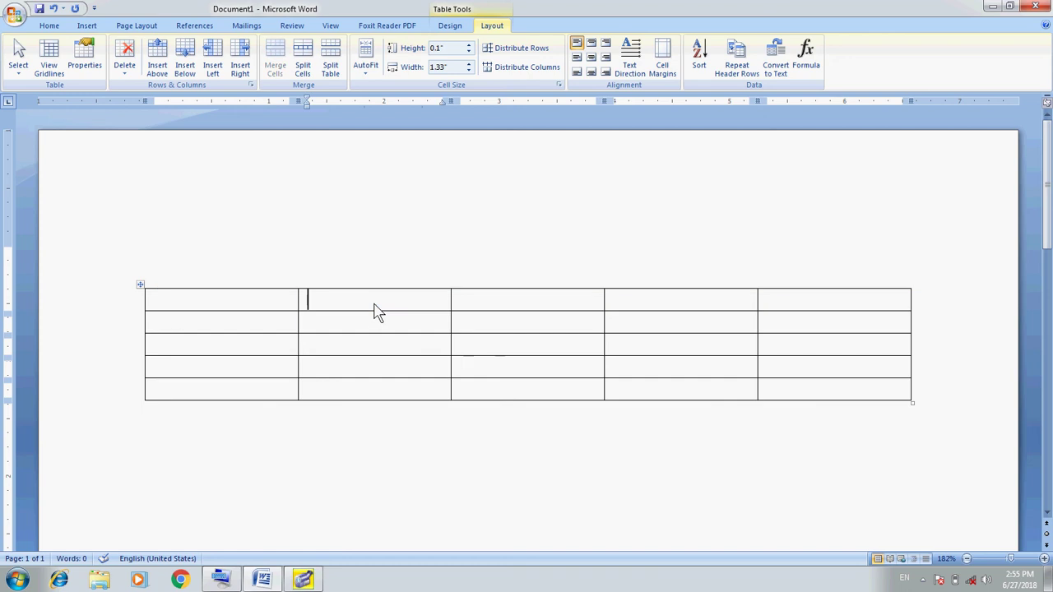
left_click(58, 78)
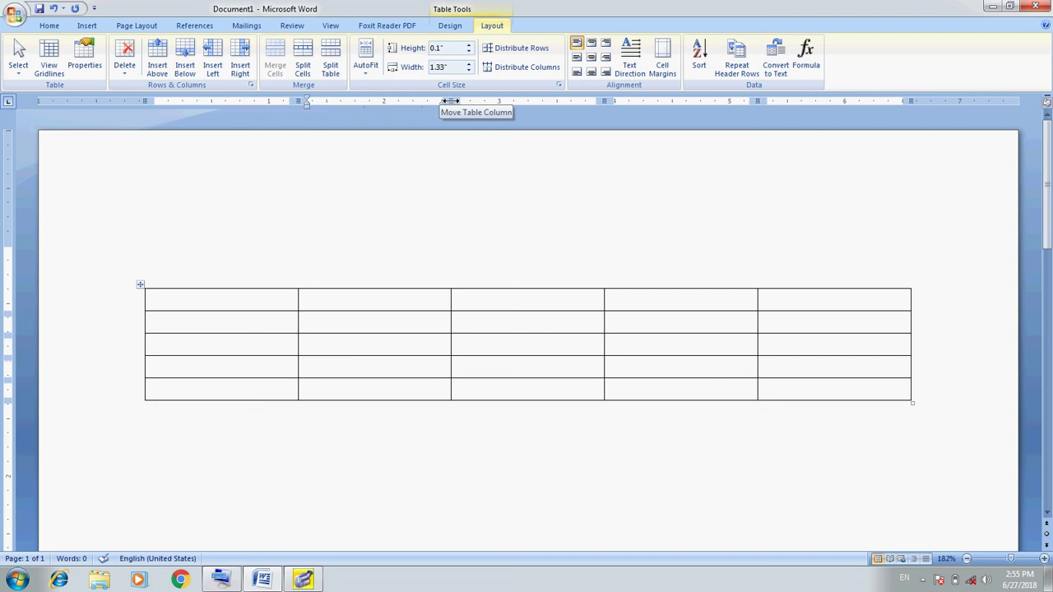
left_click_drag(450, 100, 451, 101)
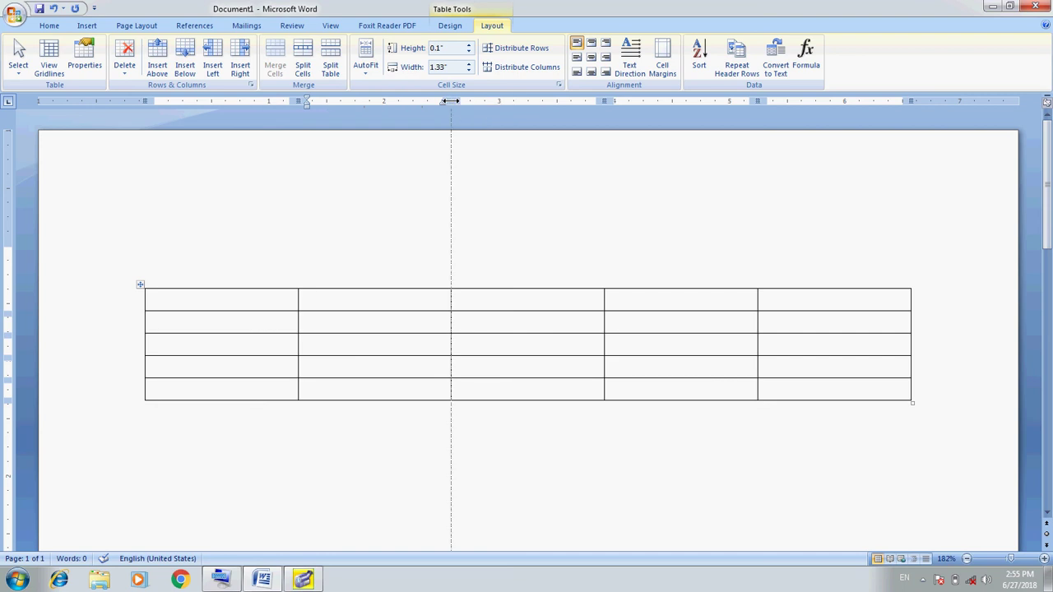
left_click_drag(450, 101, 451, 100)
left_click(55, 66)
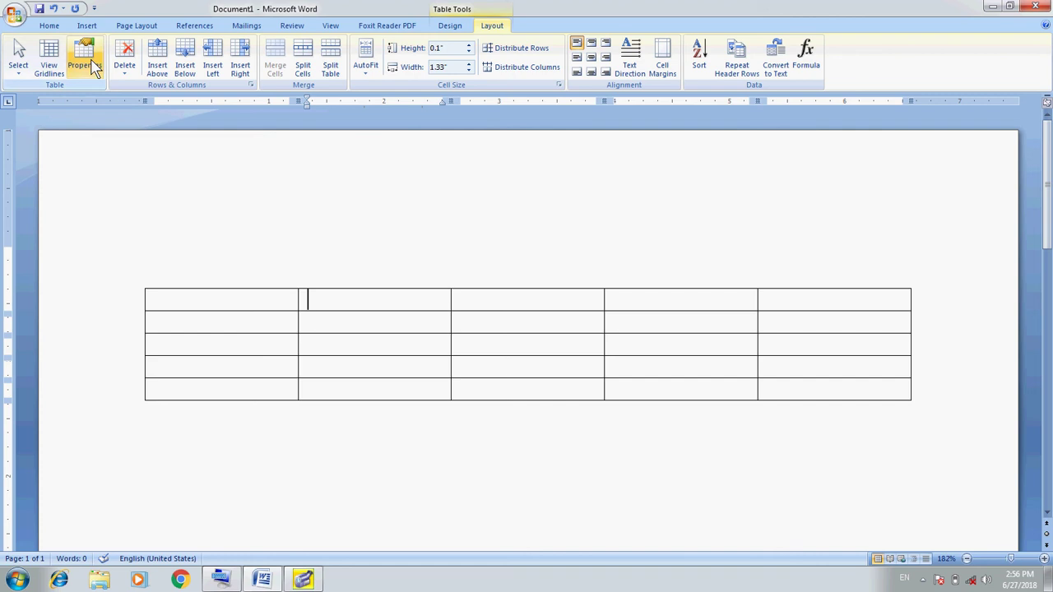
left_click(86, 62)
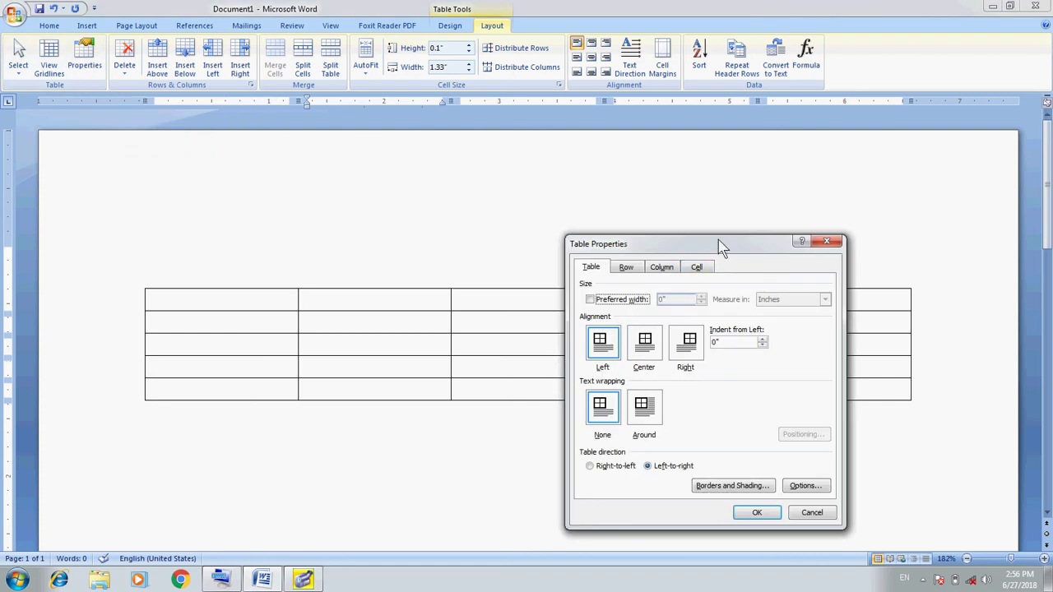
left_click_drag(722, 244, 789, 54)
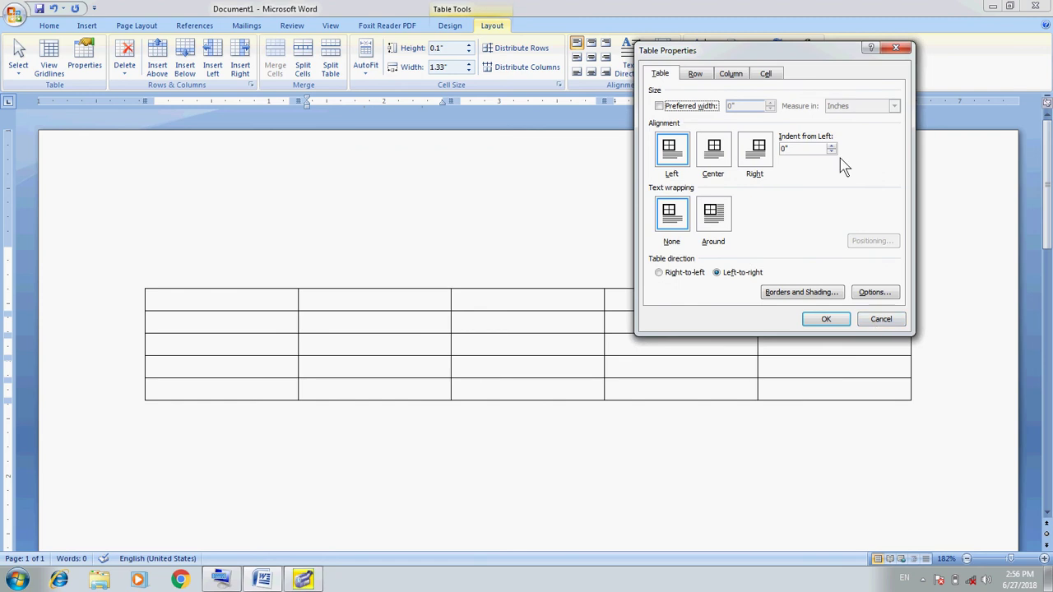
left_click(660, 107)
left_click(879, 320)
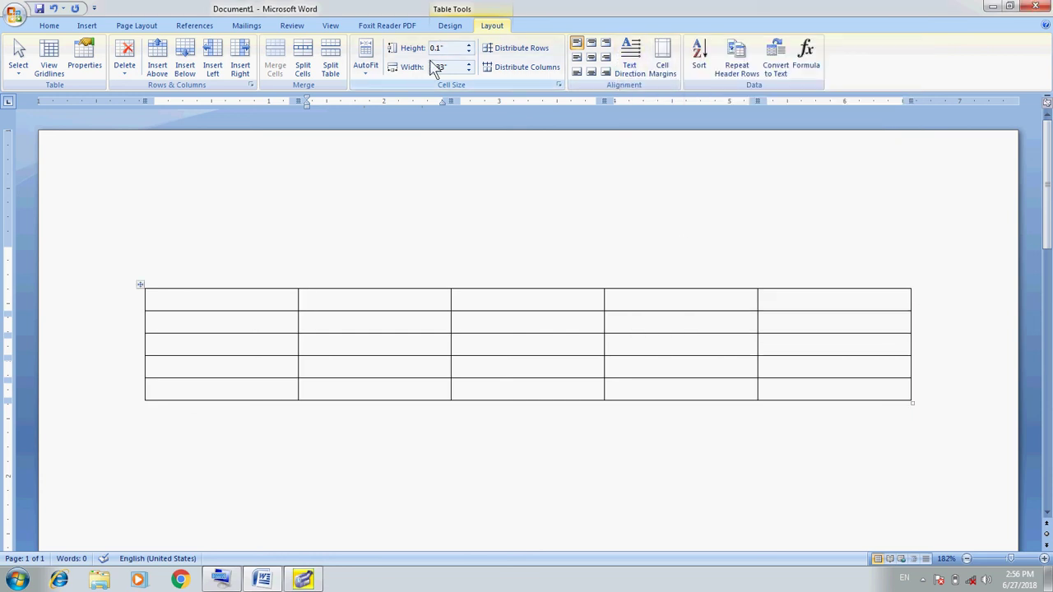
Narrow the second column to 1 inch
left_click(469, 71)
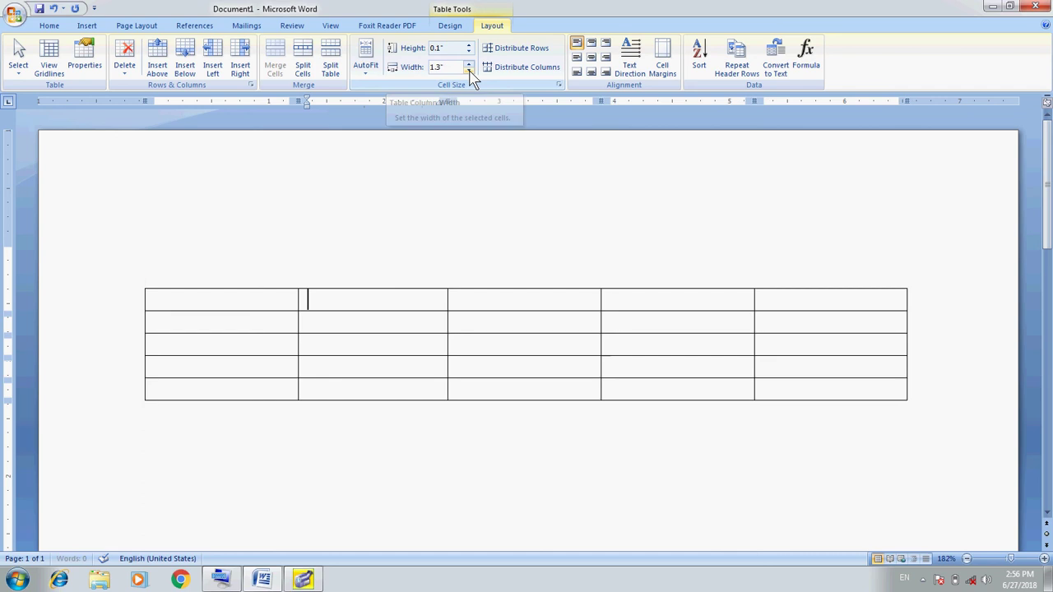
left_click(469, 71)
left_click(469, 70)
left_click(469, 71)
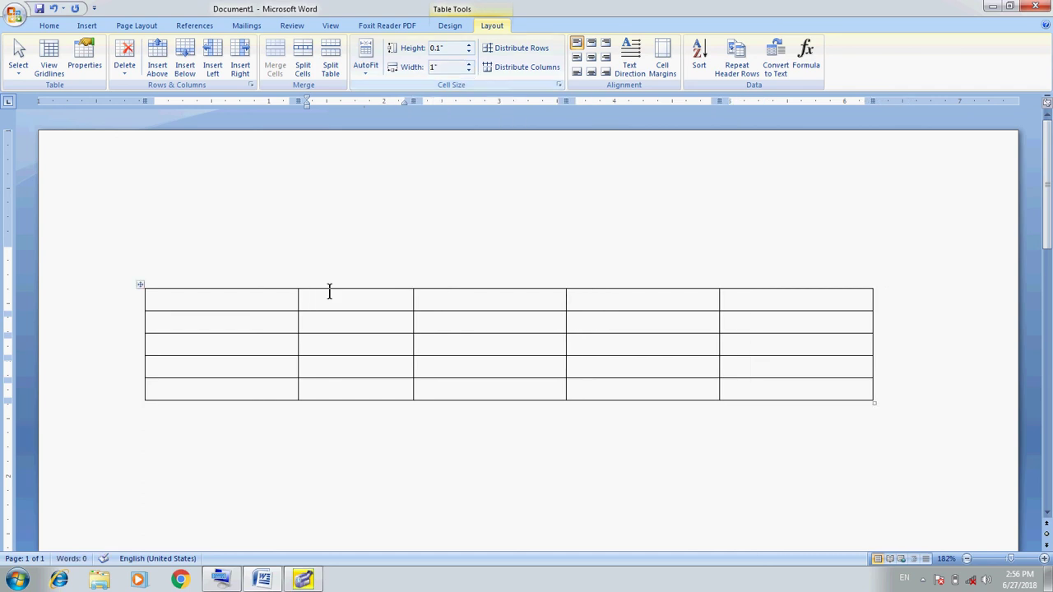
Select the whole table and set every column width to 0.7 inch
left_click(141, 286)
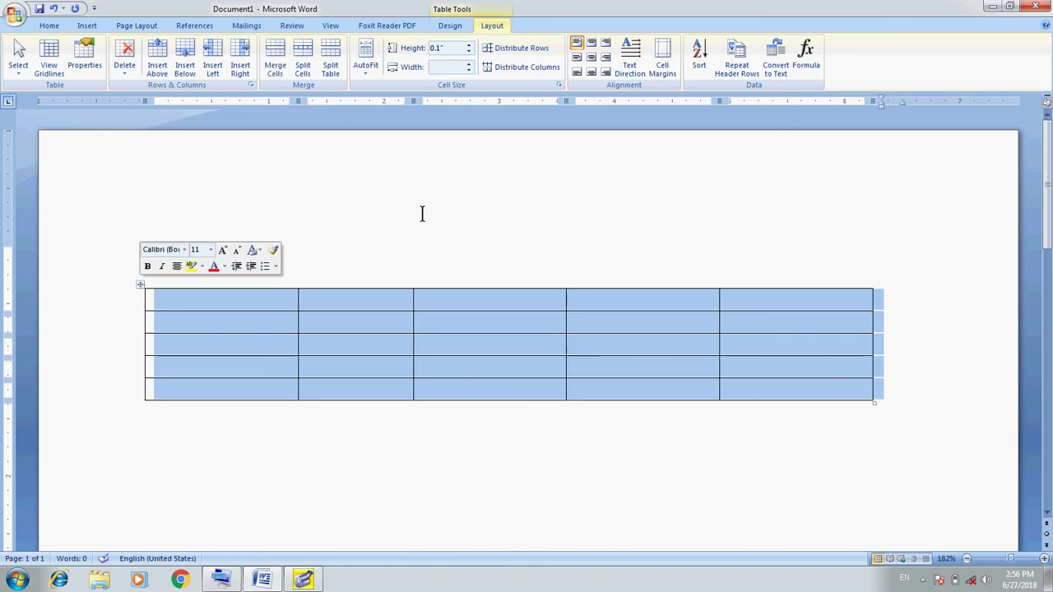
left_click(469, 72)
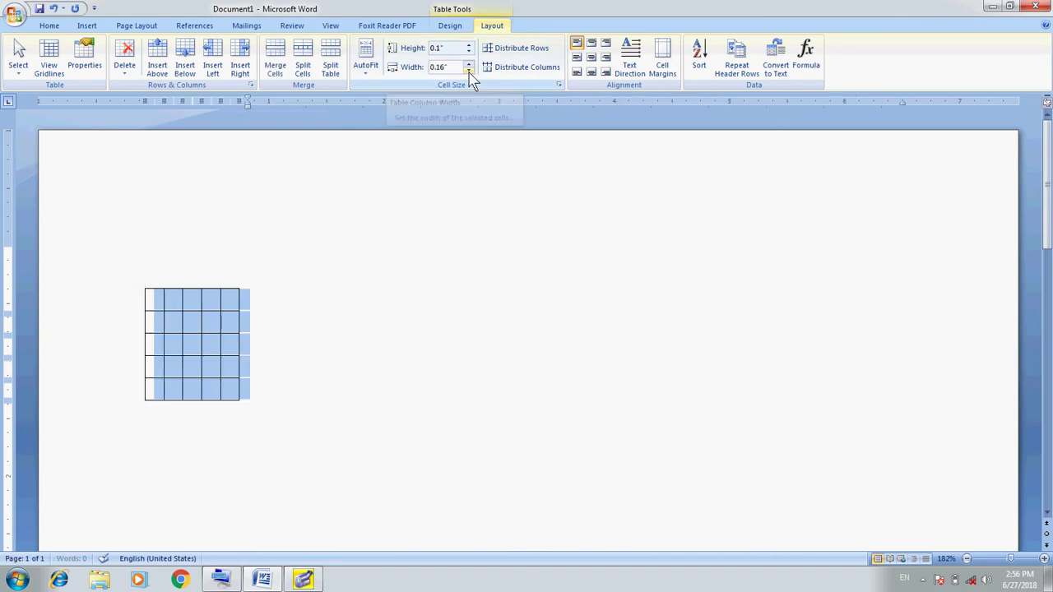
left_click(469, 64)
left_click(469, 64)
left_click(469, 64)
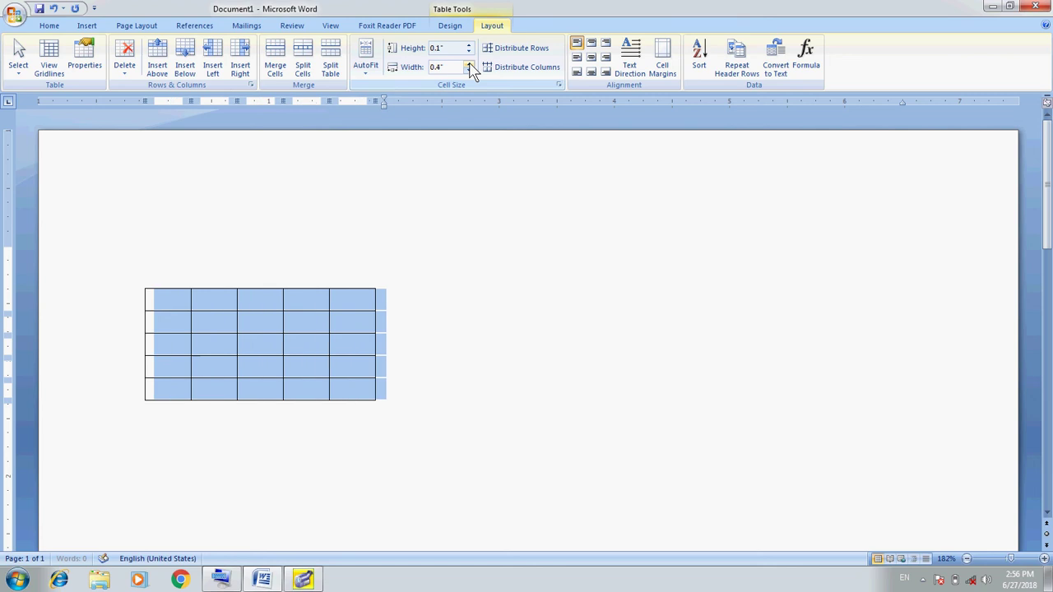
left_click(469, 64)
left_click(469, 64)
left_click(469, 64)
left_click(469, 64)
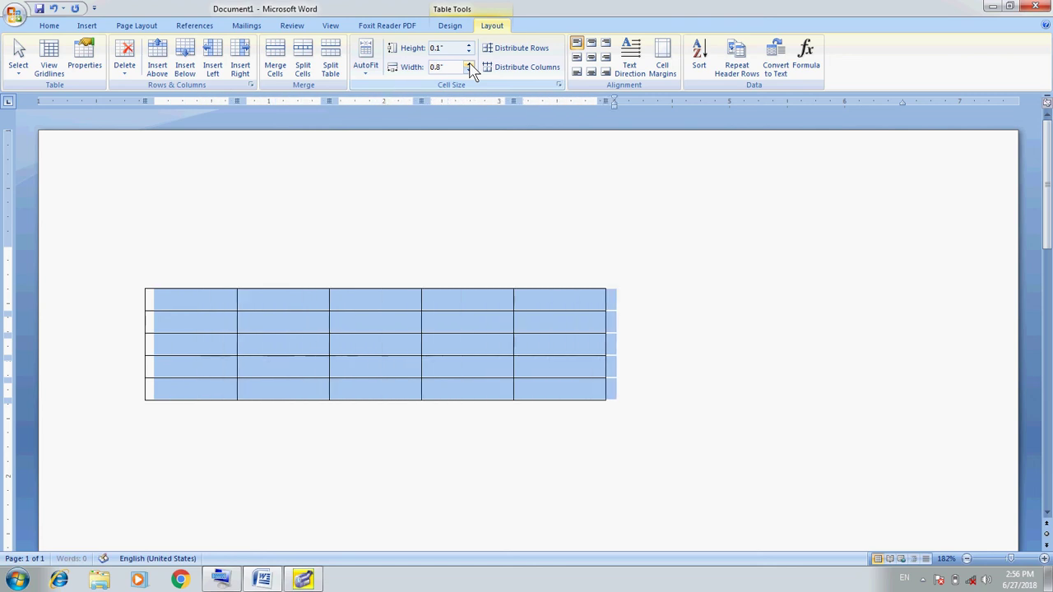
left_click(469, 65)
left_click(469, 64)
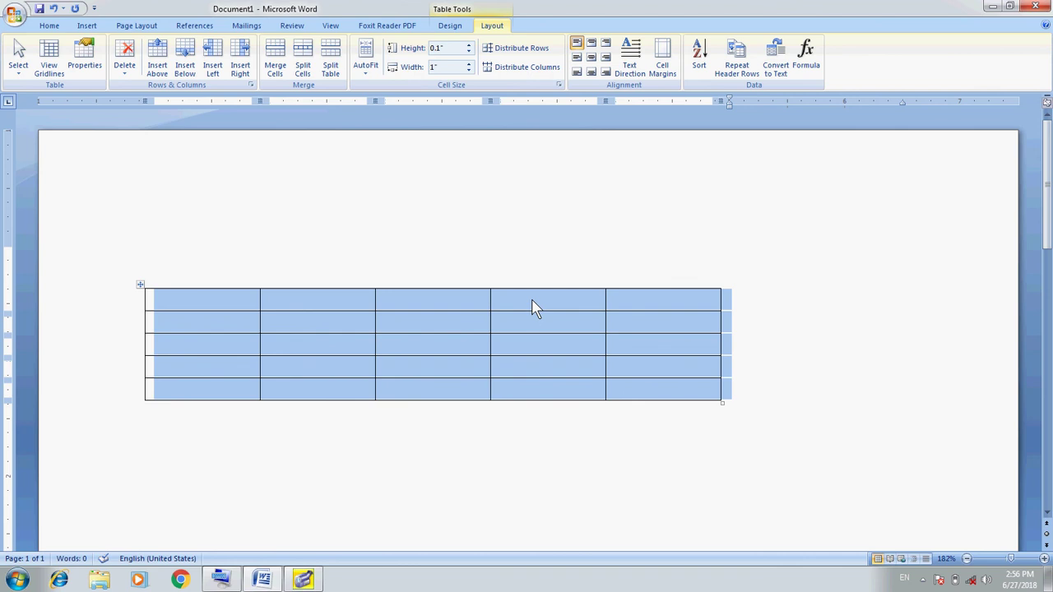
left_click(469, 70)
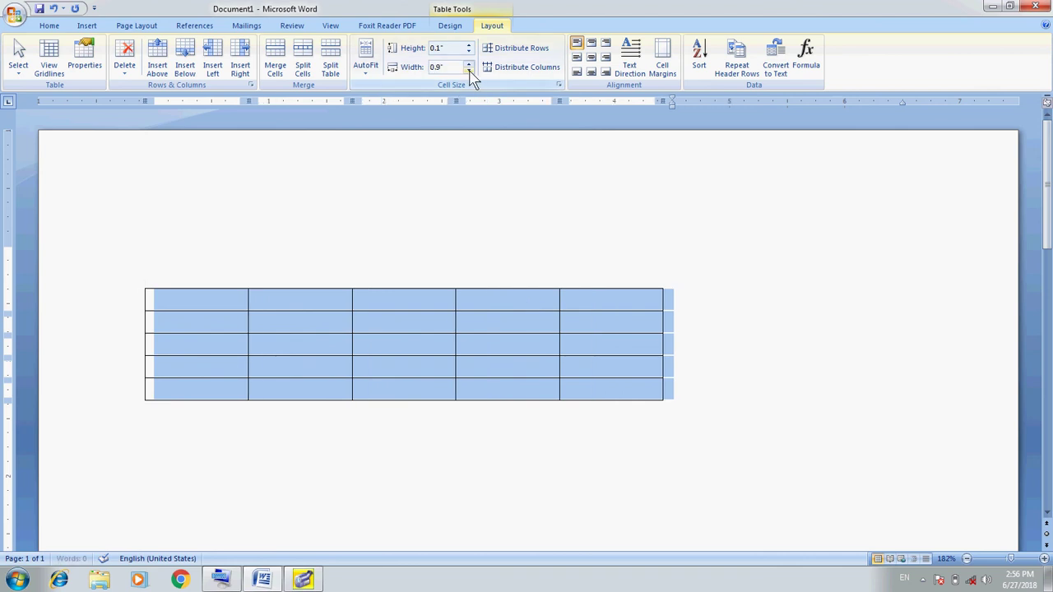
left_click(469, 70)
left_click(469, 70)
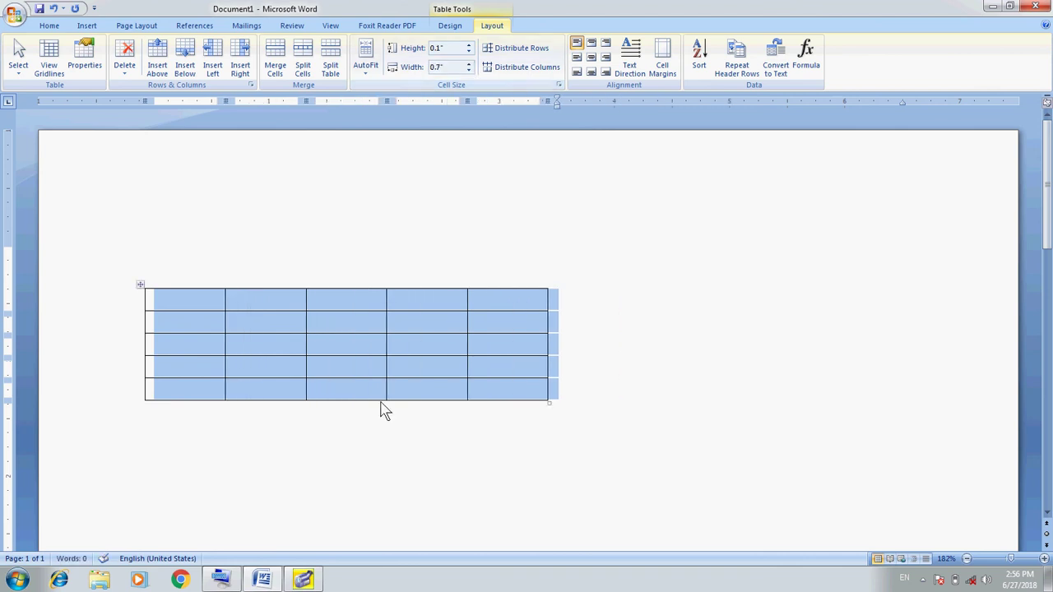
left_click(356, 327)
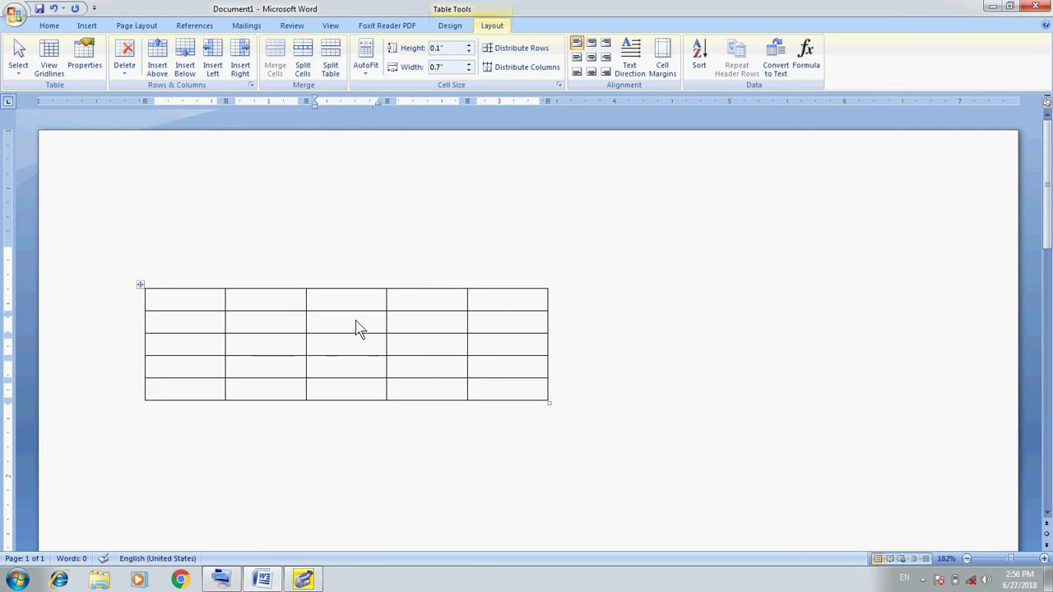
Center the table in Table Properties, leaving preferred width unset
left_click(93, 65)
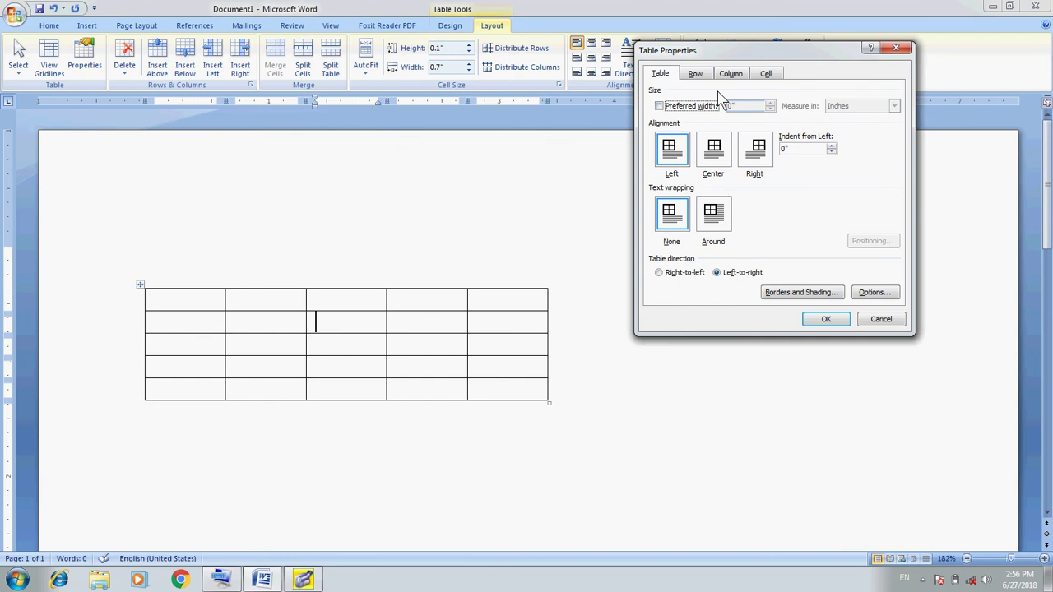
left_click(660, 107)
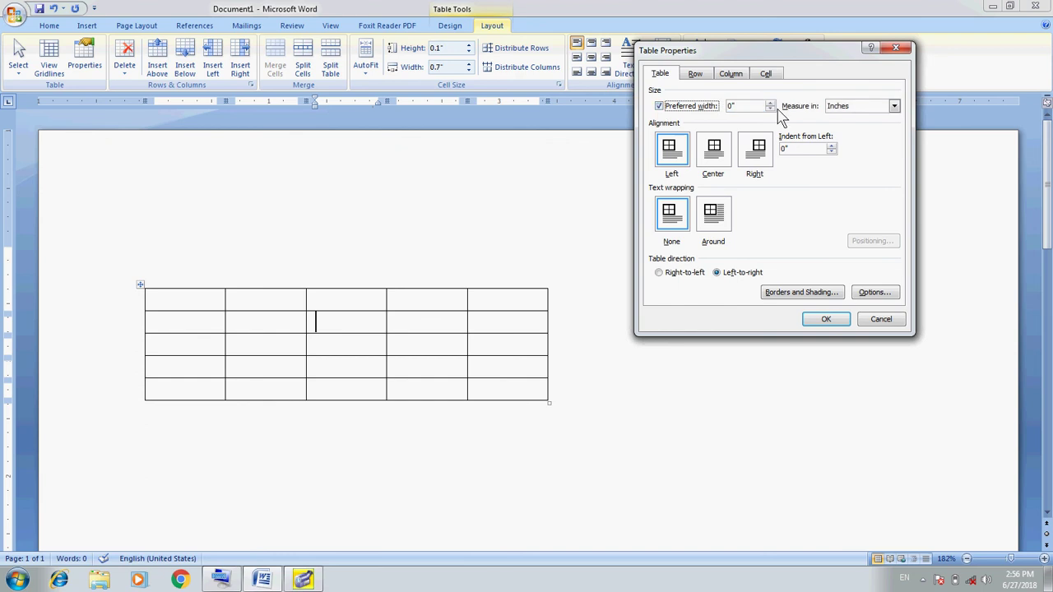
left_click(892, 108)
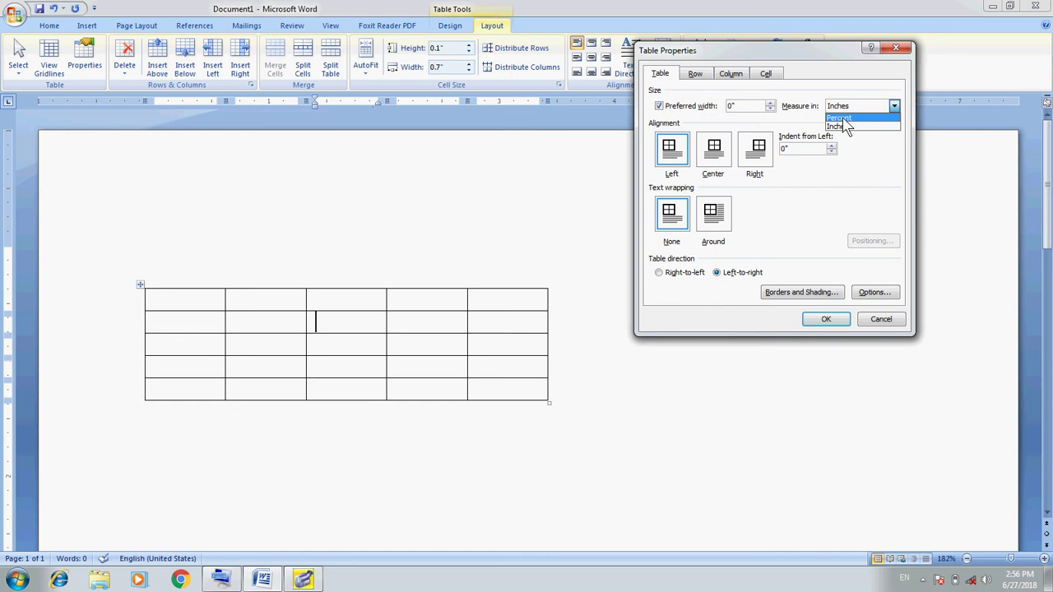
left_click(819, 90)
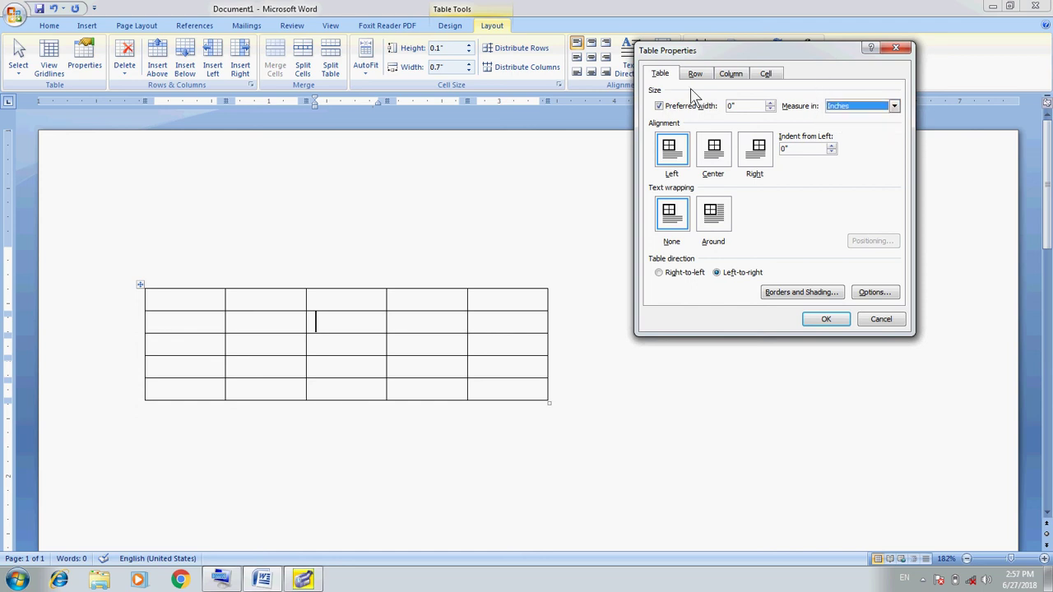
left_click(659, 106)
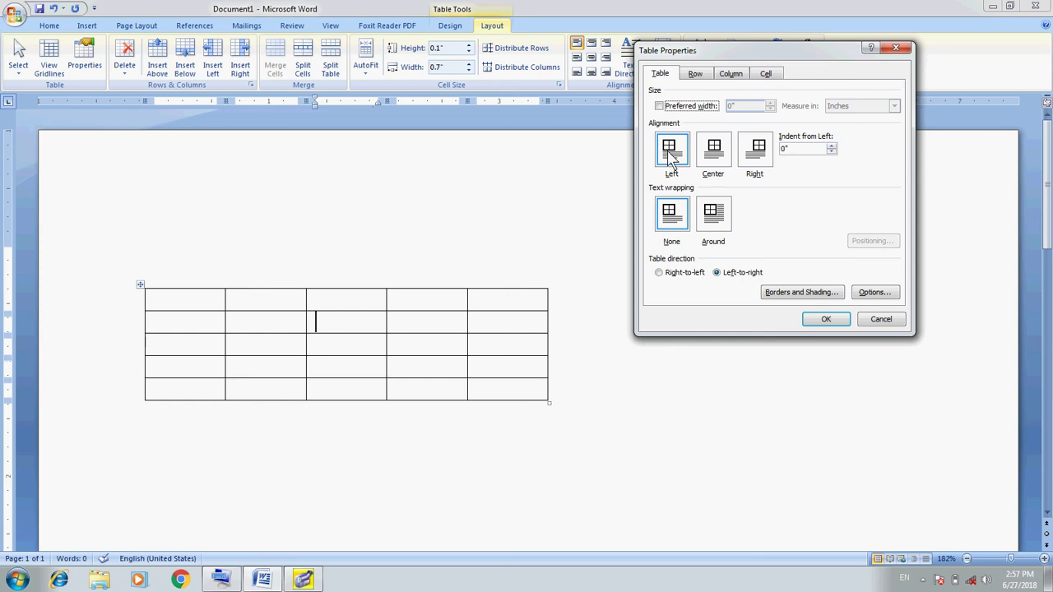
left_click(712, 155)
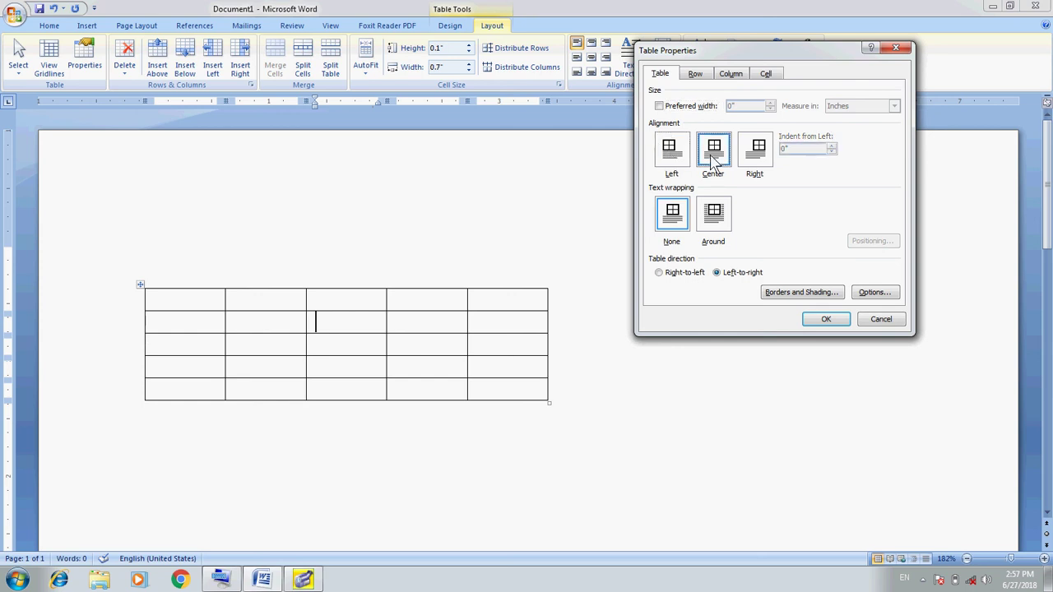
left_click(830, 321)
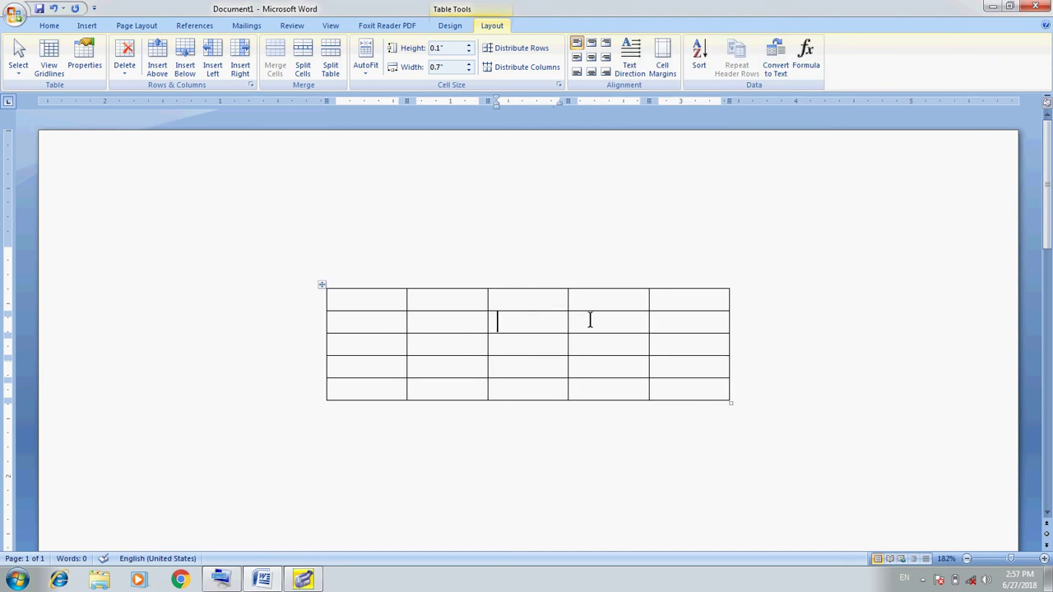
Change the table's alignment to Right in Table Properties
left_click(85, 64)
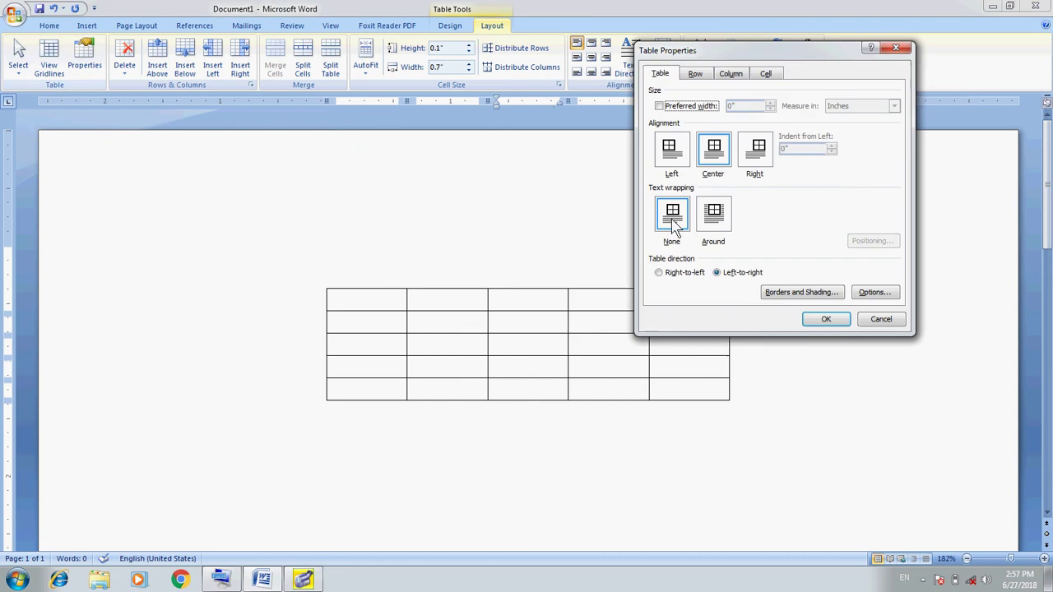
left_click(758, 157)
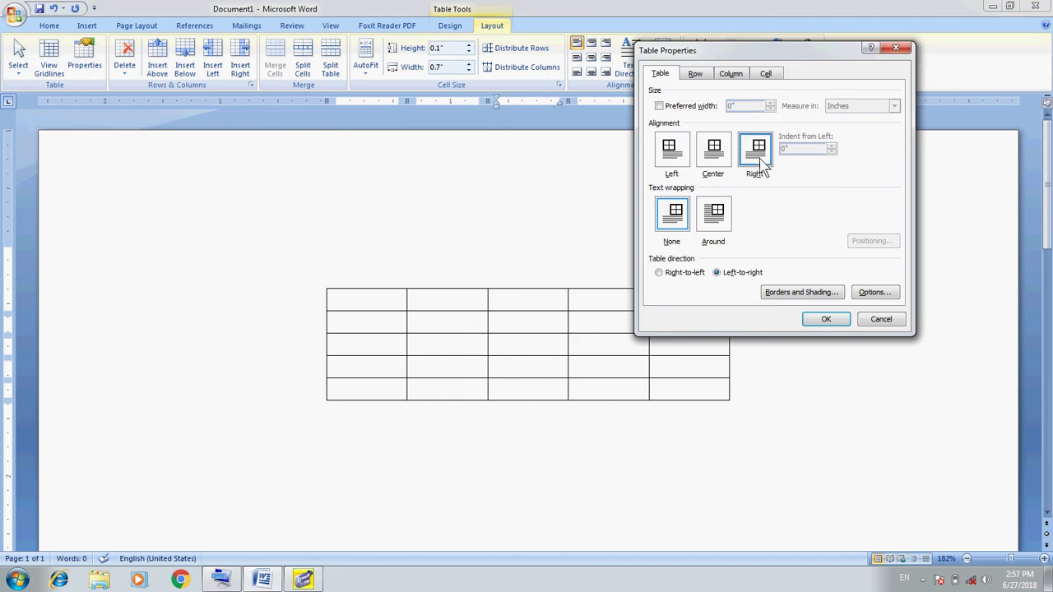
left_click(824, 320)
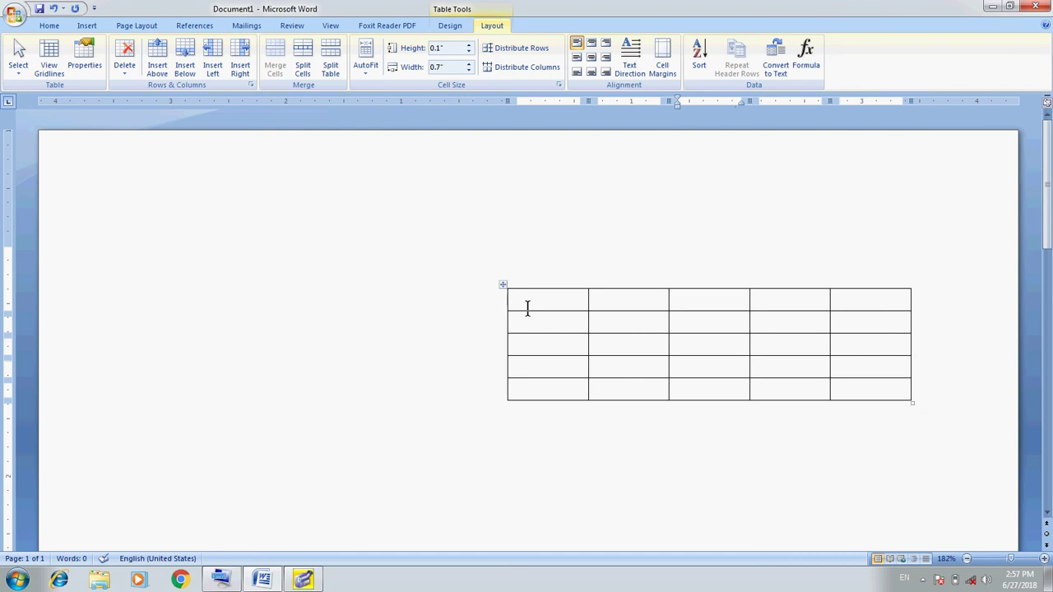
Cycle the selected table through center, left and right alignment, ending left-aligned with Ctrl+L
left_click(571, 307)
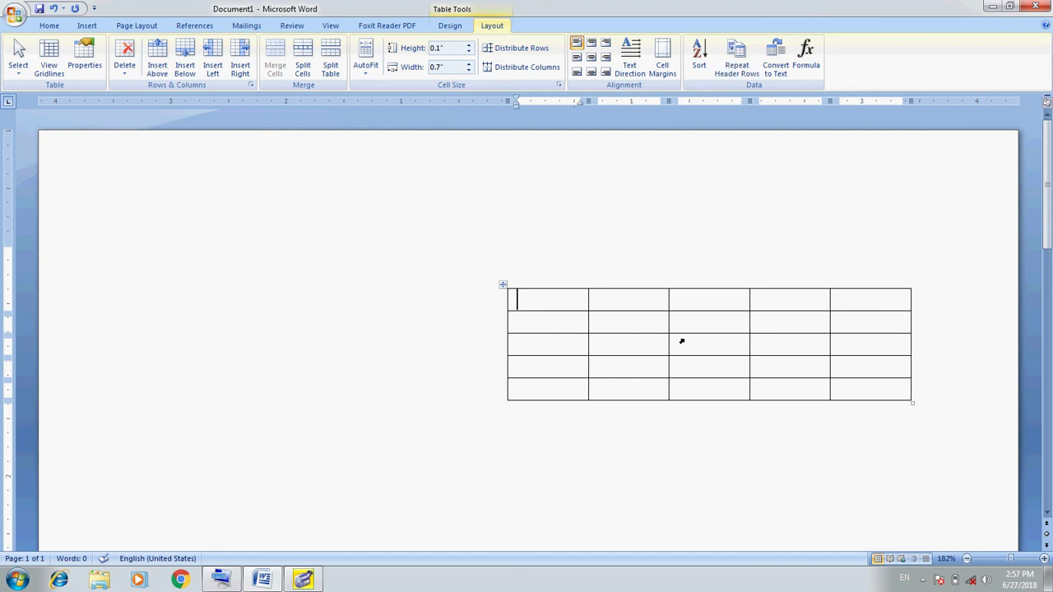
left_click(504, 286)
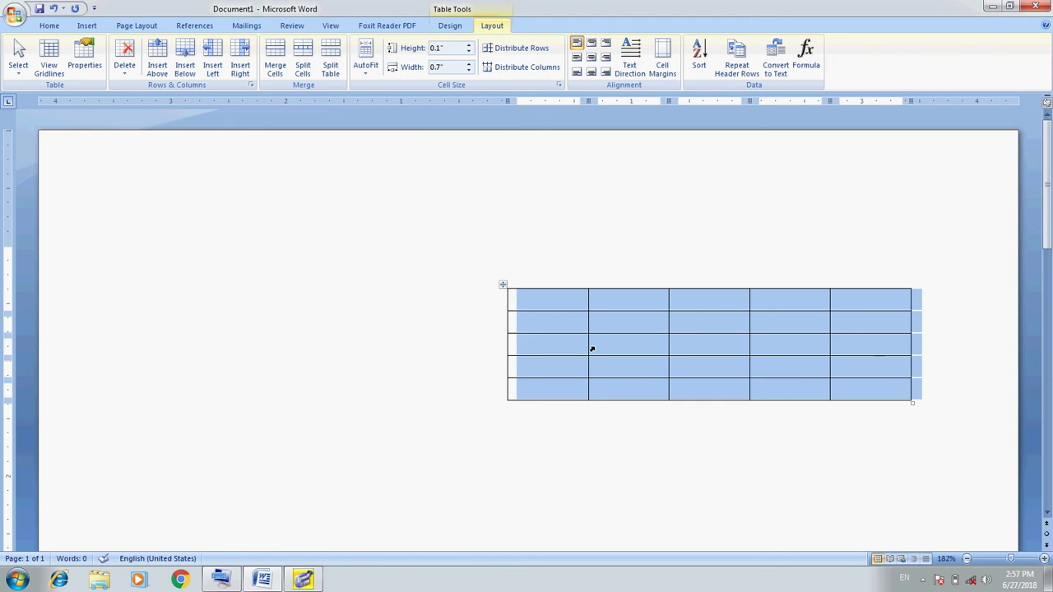
key("ctrl+e")
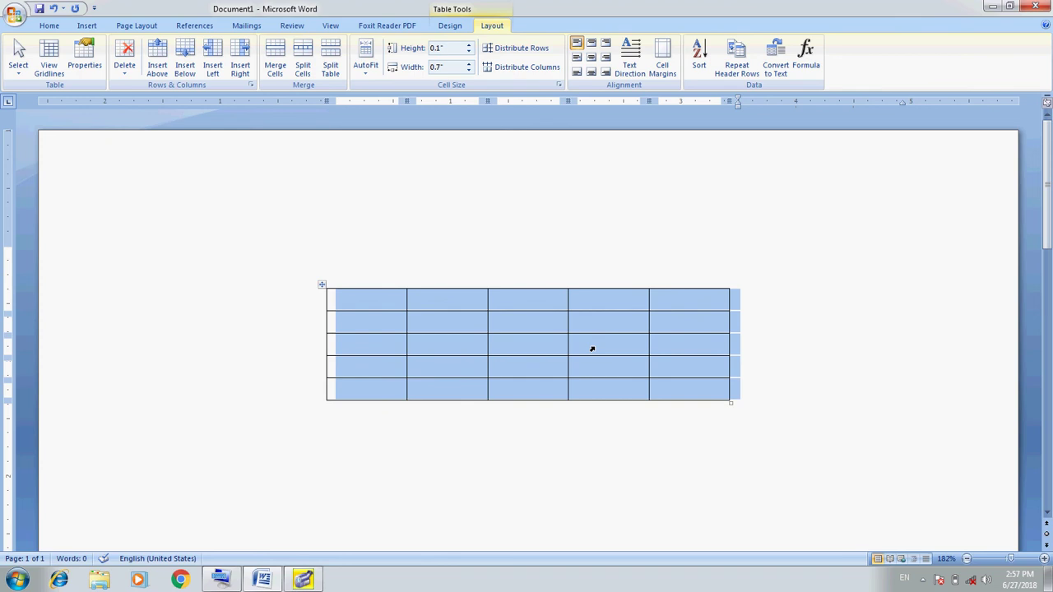
key("ctrl+l")
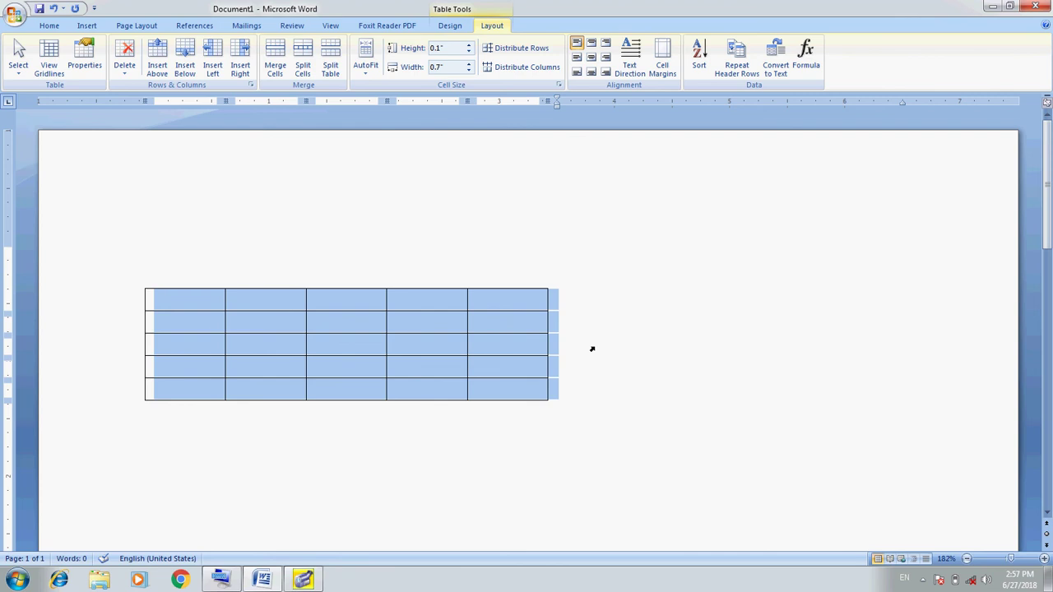
key("ctrl+r")
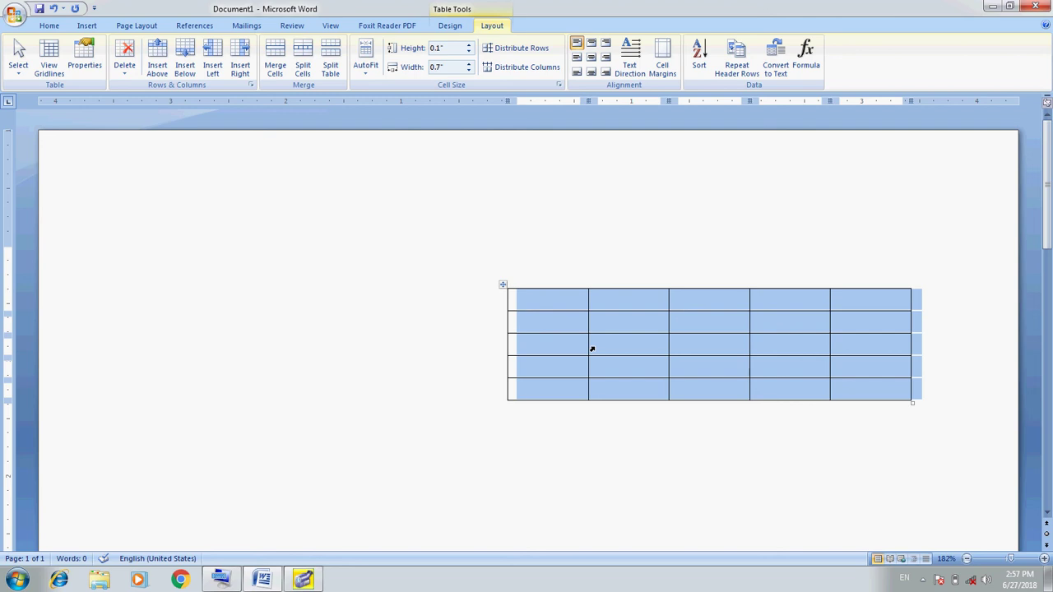
key("ctrl+l")
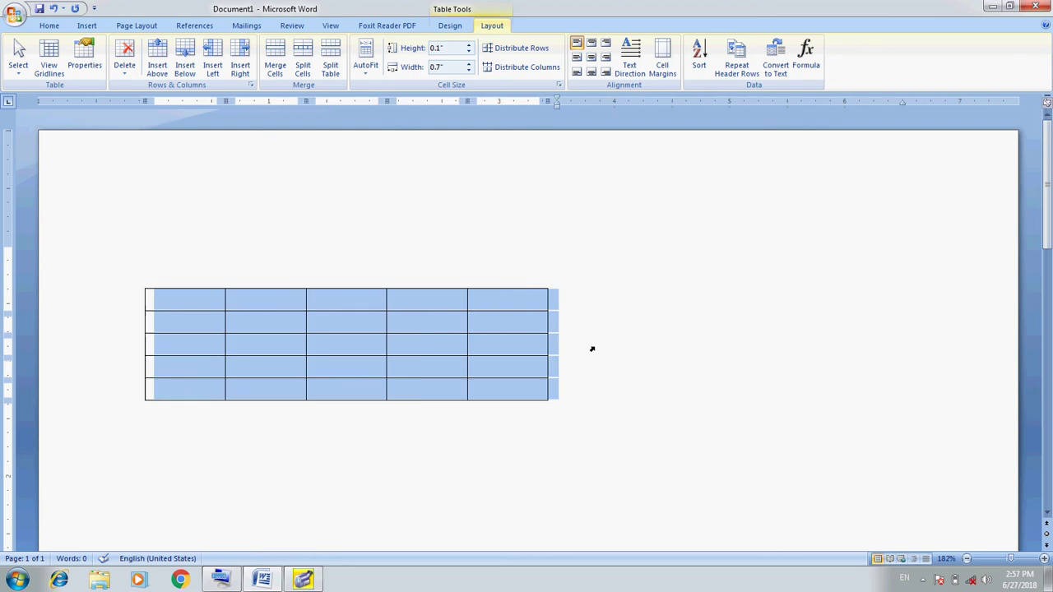
key("Left")
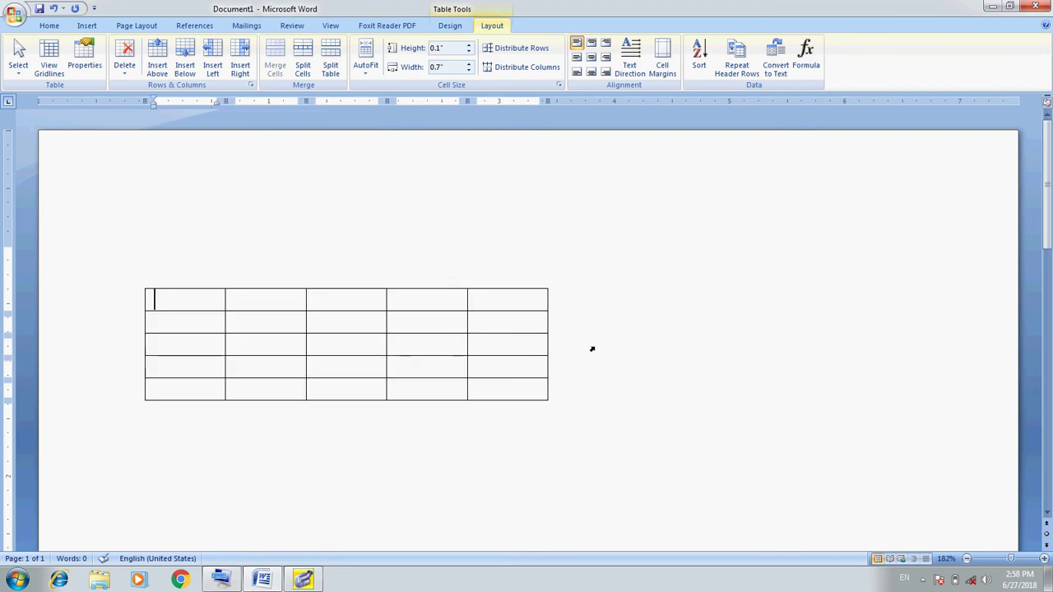
Review Table Properties without changes and place the cursor on the line above the table
left_click(329, 348)
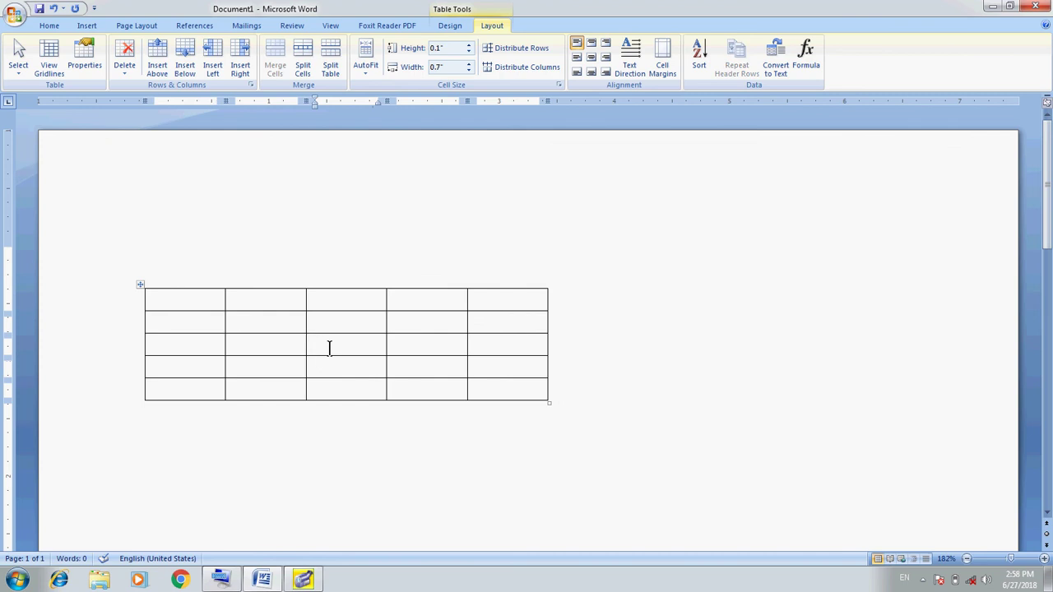
left_click(85, 58)
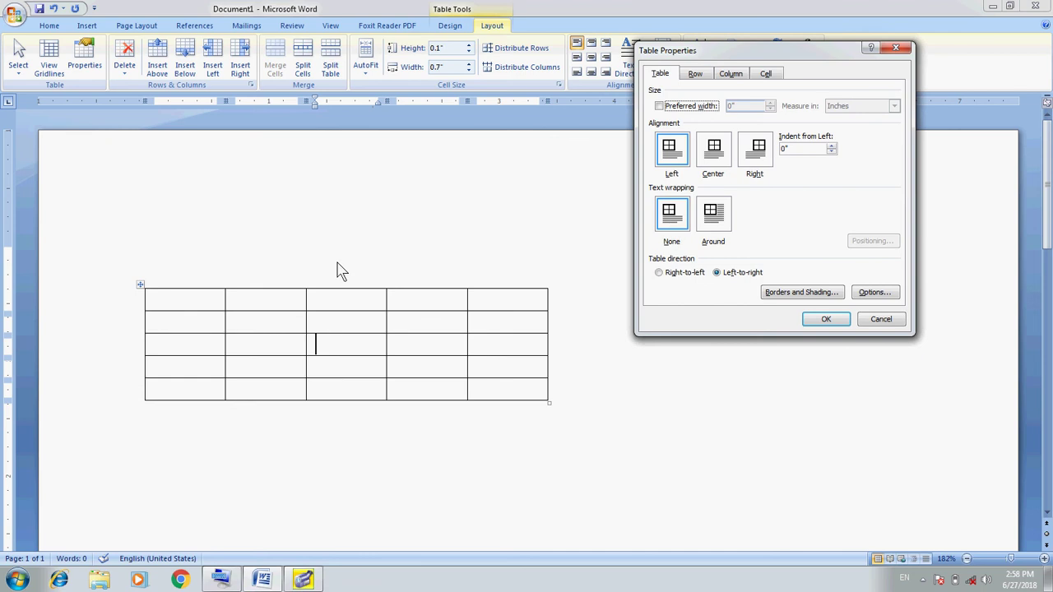
left_click(893, 321)
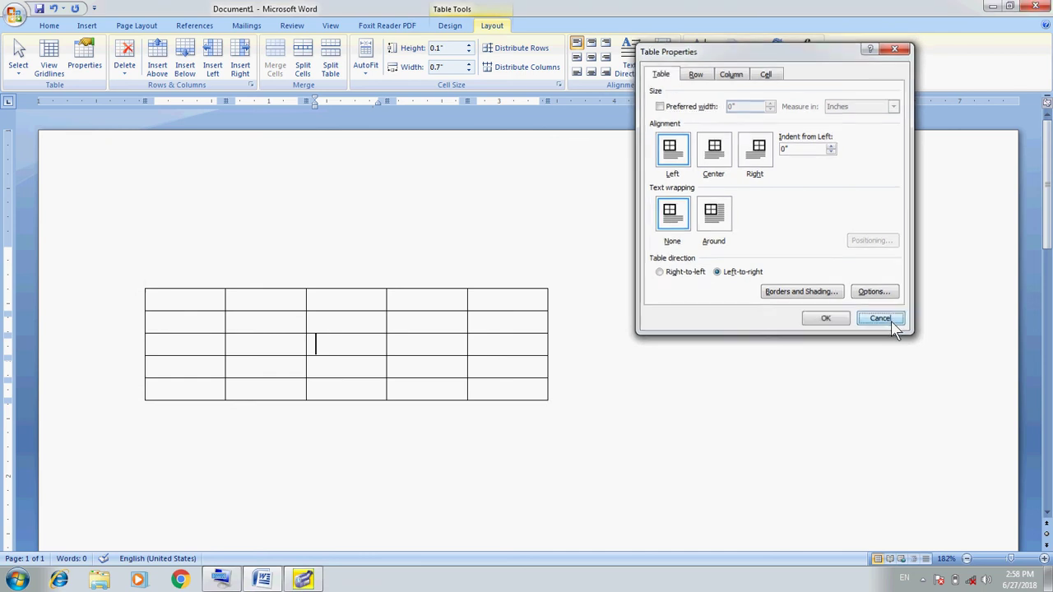
left_click(438, 268)
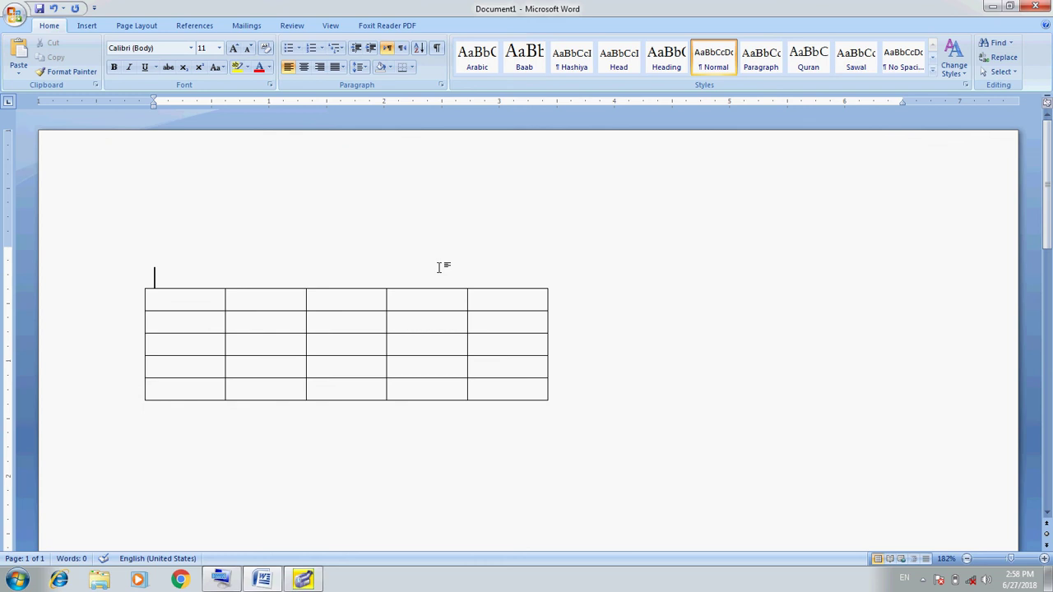
Type 'this is text to align table between the text.' above the table and select it
key("Up")
type("this i")
type("s text to a")
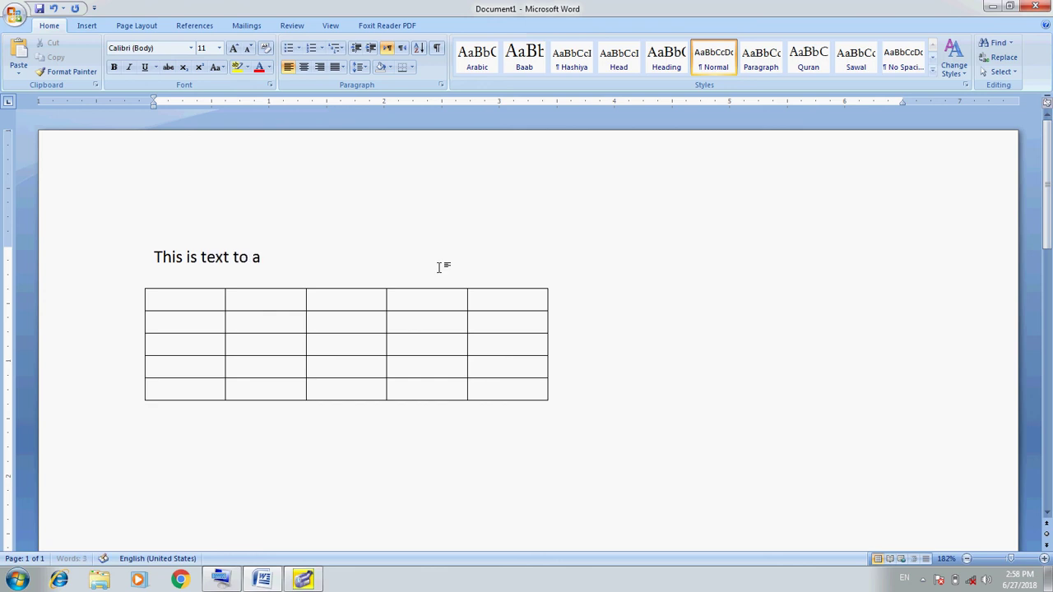
type("lign table")
type(" betwee")
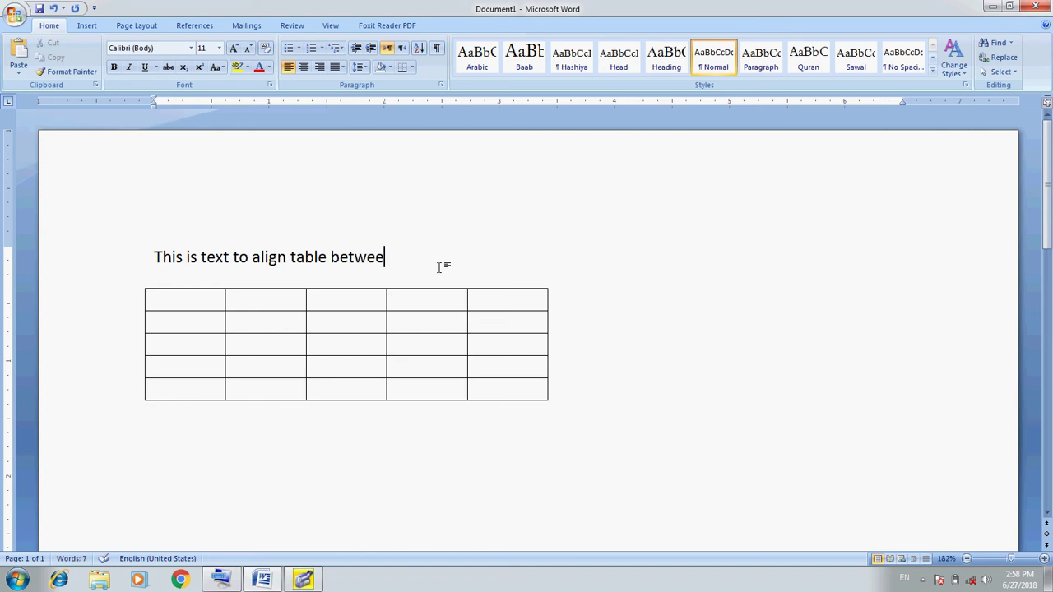
type("n ")
type("the text")
type(".")
key("Home")
key("shift+End")
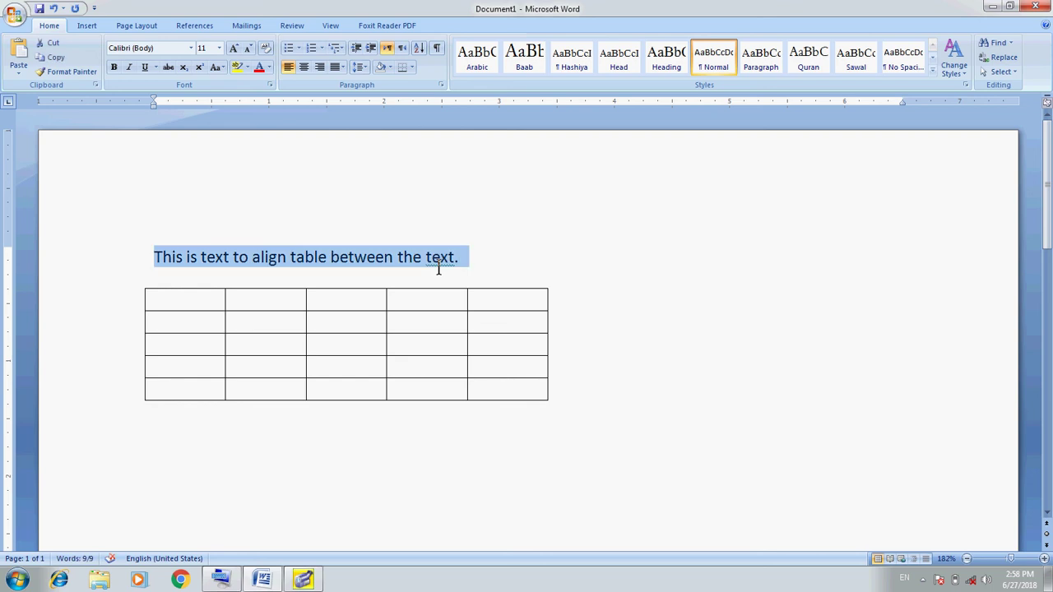
key("shift+Left")
key("ctrl+c")
key("Right")
Paste the sentence several more times and justify the paragraph with Ctrl+J
key("ctrl+v")
key("ctrl+v")
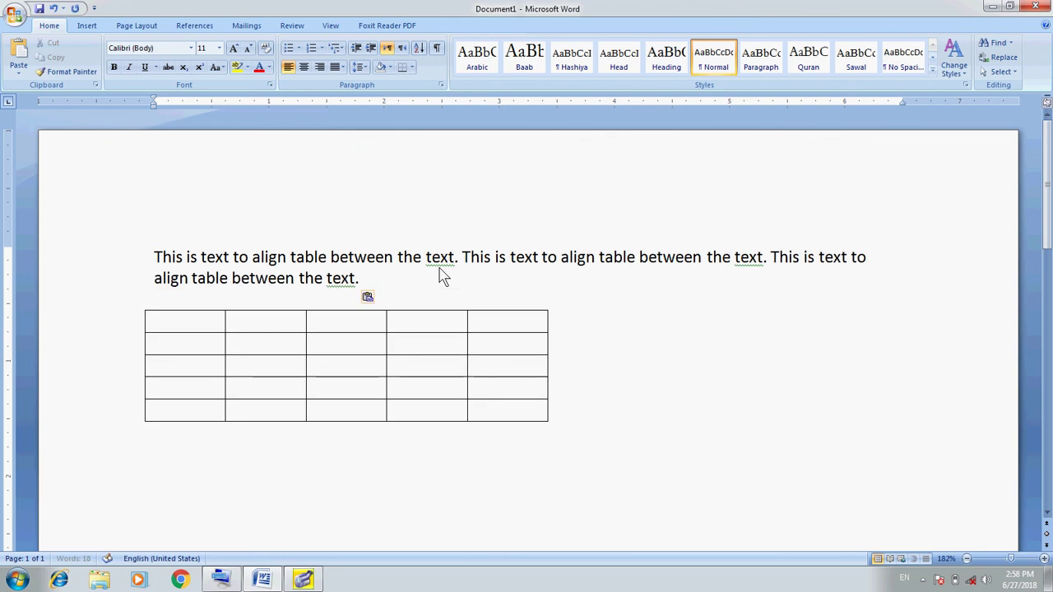
key("ctrl+v")
key("ctrl+v")
key("ctrl+v")
key("ctrl+v")
key("ctrl+v")
key("ctrl+v")
key("ctrl+v")
key("ctrl+v")
key("ctrl+v")
key("ctrl+v")
key("ctrl+v")
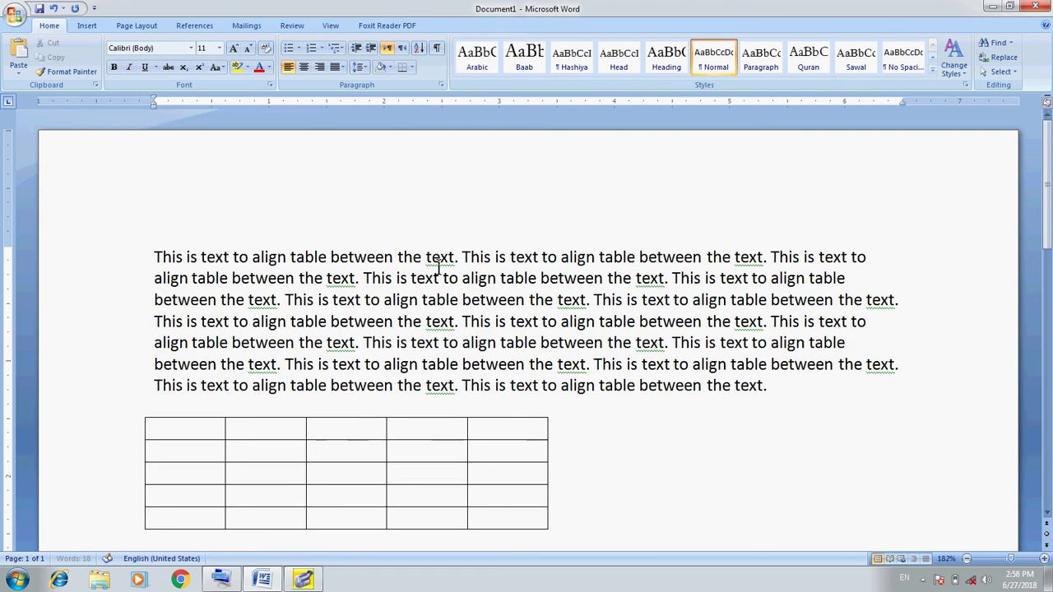
key("ctrl+v")
key("ctrl+v")
key("ctrl+v")
key("ctrl+v")
key("ctrl+v")
key("ctrl+v")
key("ctrl+v")
key("ctrl+v")
key("ctrl+v")
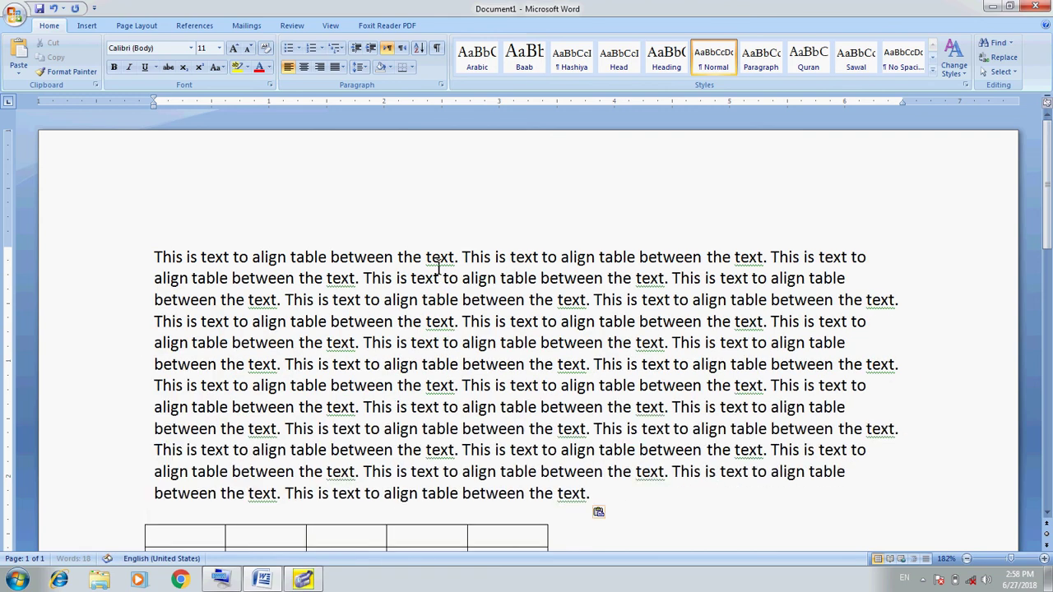
left_click(1047, 514)
left_click(1048, 515)
left_click(1047, 515)
left_click(1047, 515)
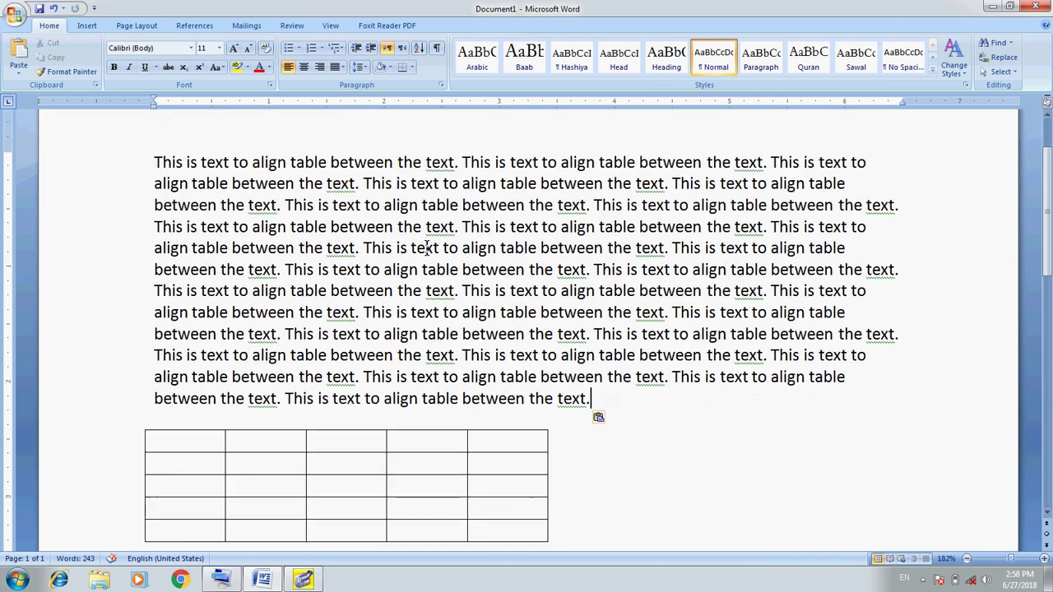
key("ctrl+j")
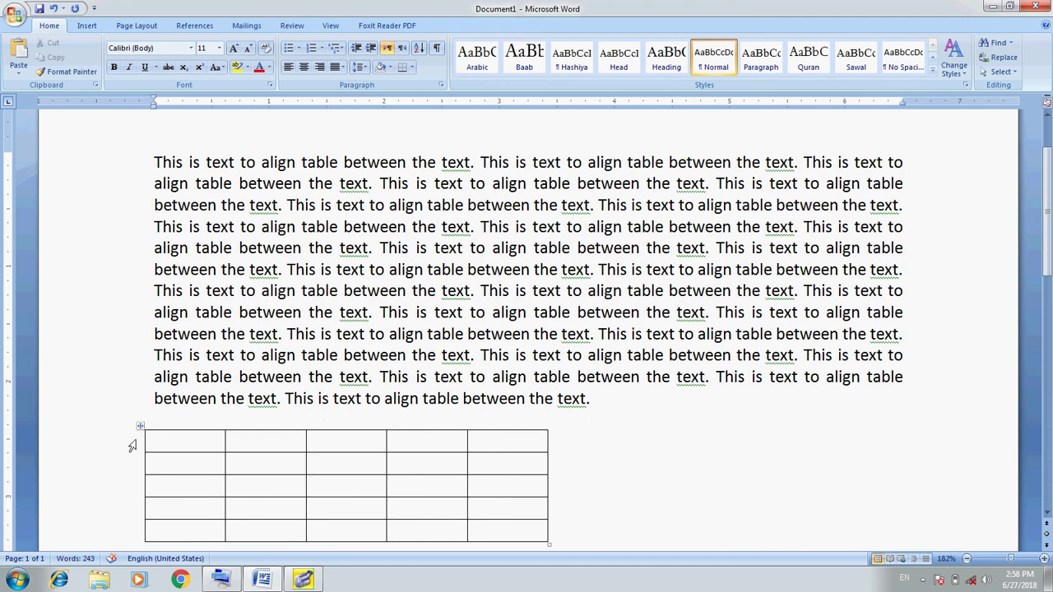
Drag the table up into the middle of the justified paragraph
left_click(140, 428)
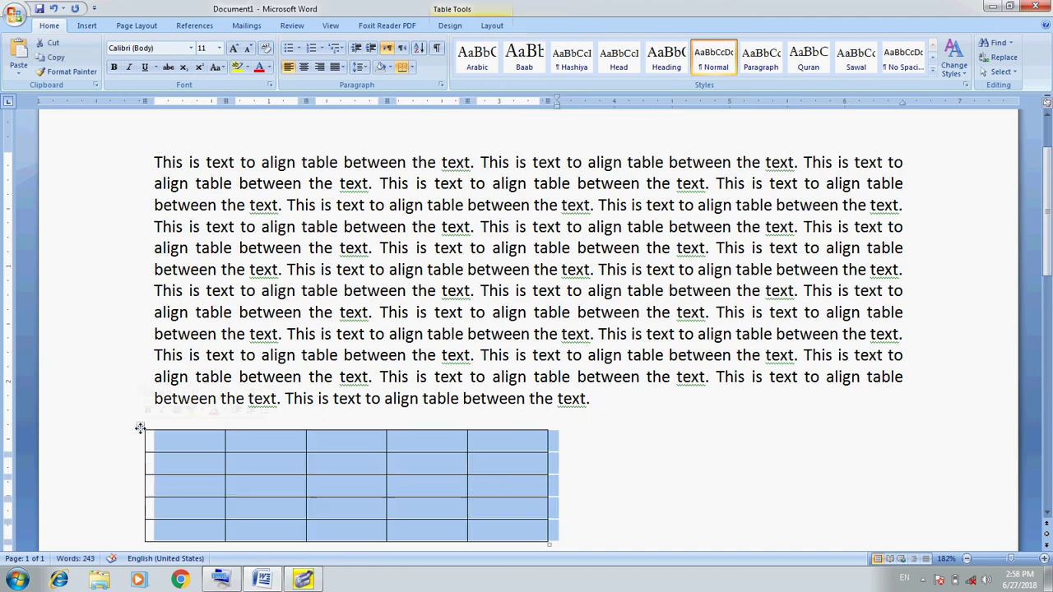
left_click(334, 470)
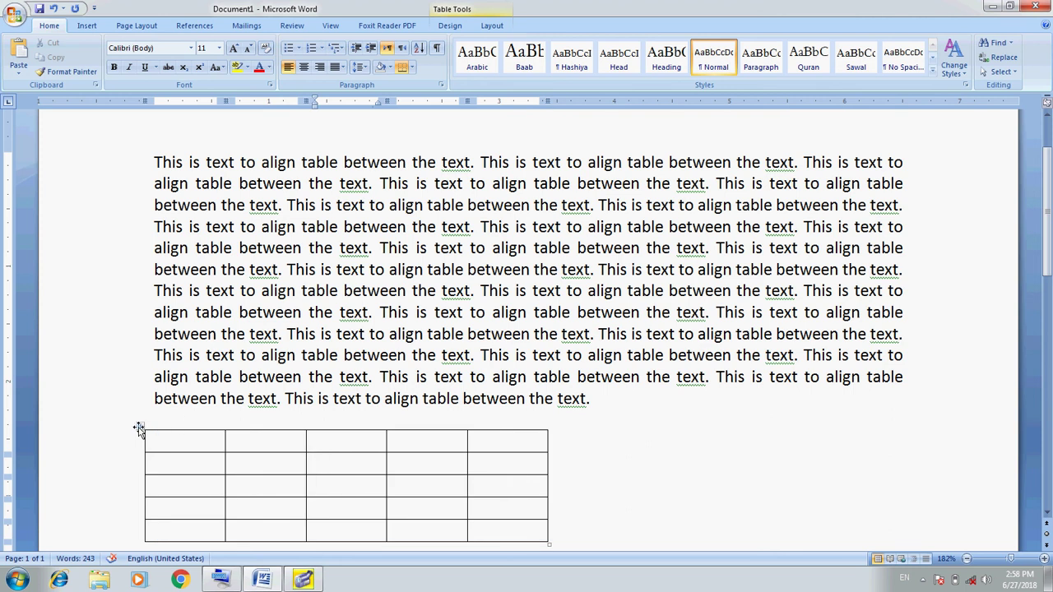
mouse_move(138, 429)
left_mouse_down()
mouse_move(243, 363)
mouse_move(313, 221)
left_mouse_up()
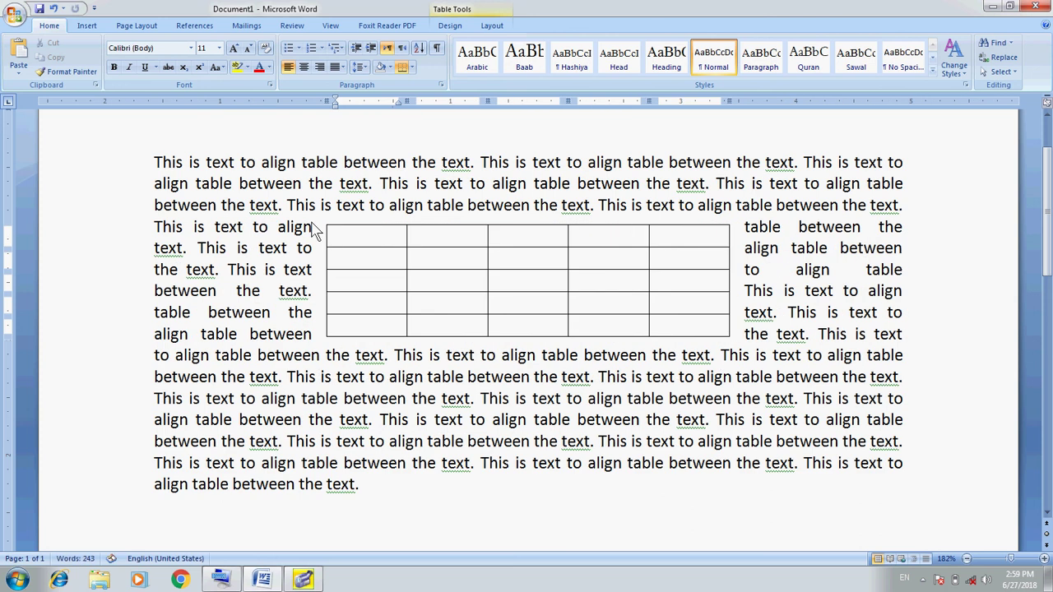
Nudge the table down about one line so four full text lines sit above it
left_click(531, 282)
left_click(322, 228)
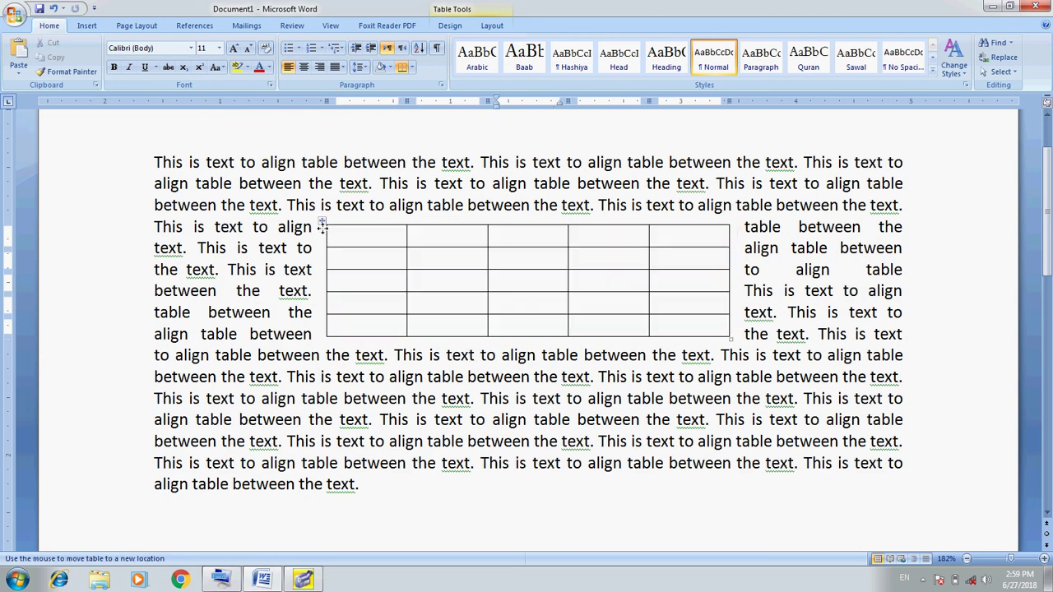
left_click_drag(321, 228, 322, 257)
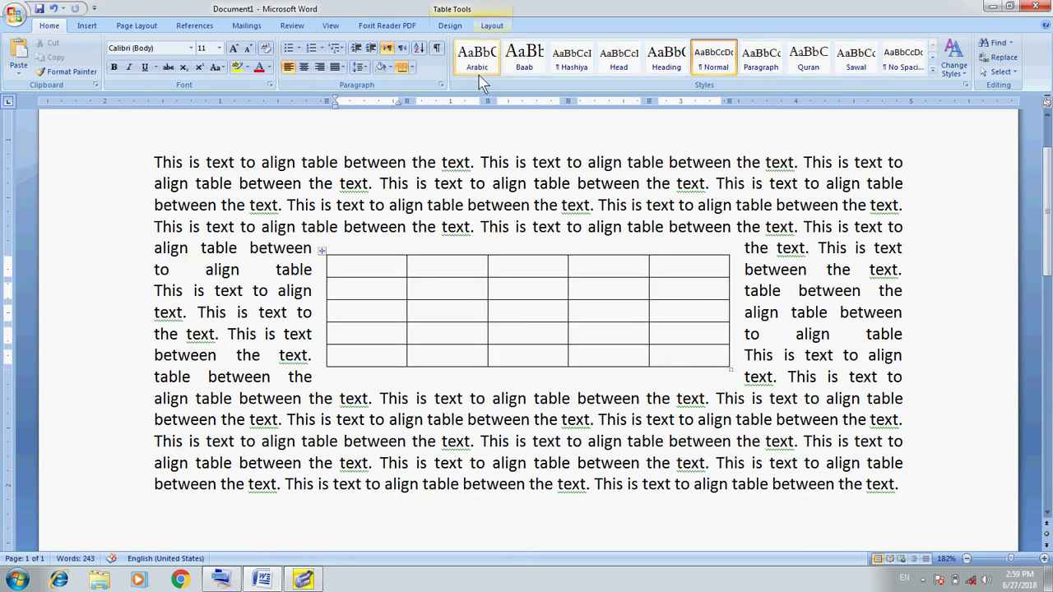
left_click(492, 26)
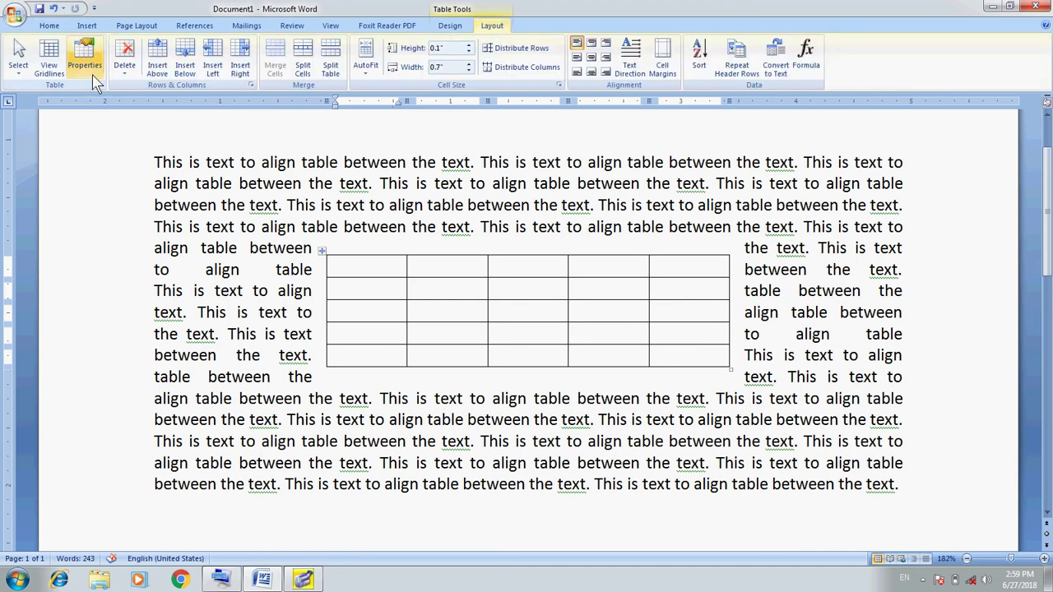
left_click(85, 58)
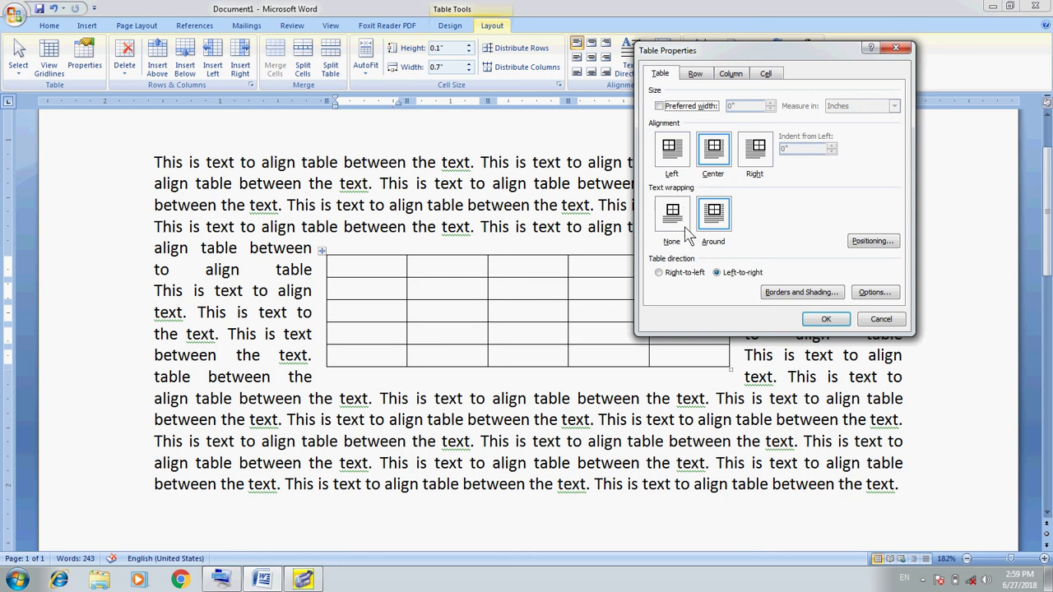
left_click(686, 228)
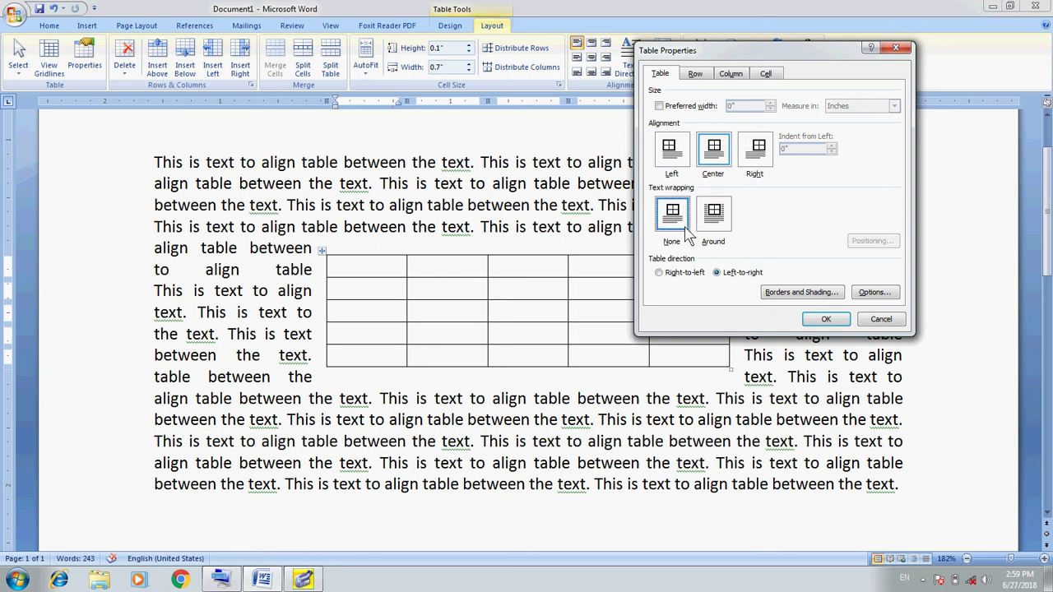
left_click(816, 324)
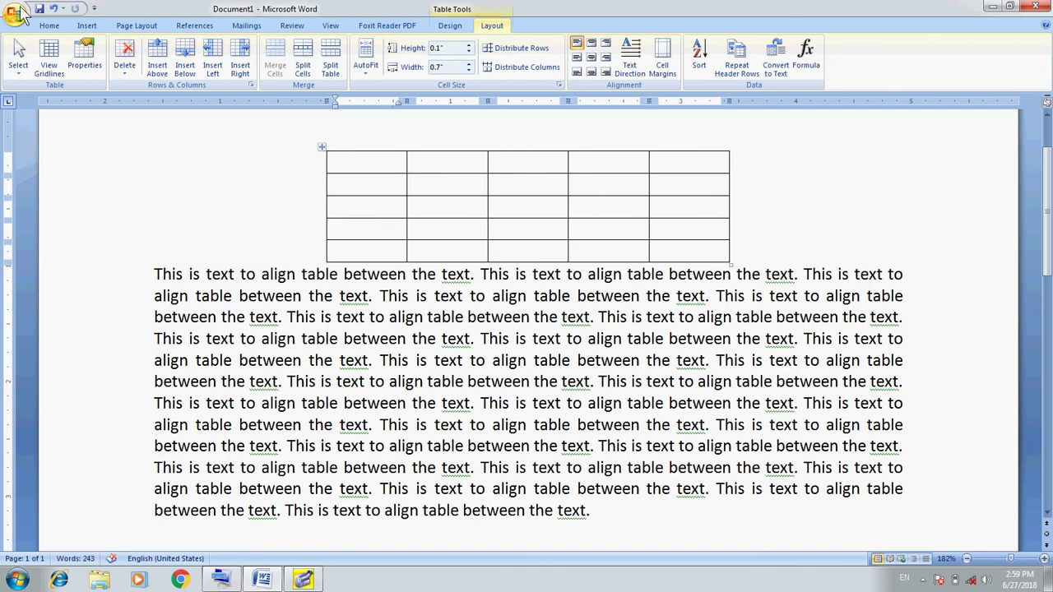
left_click(97, 80)
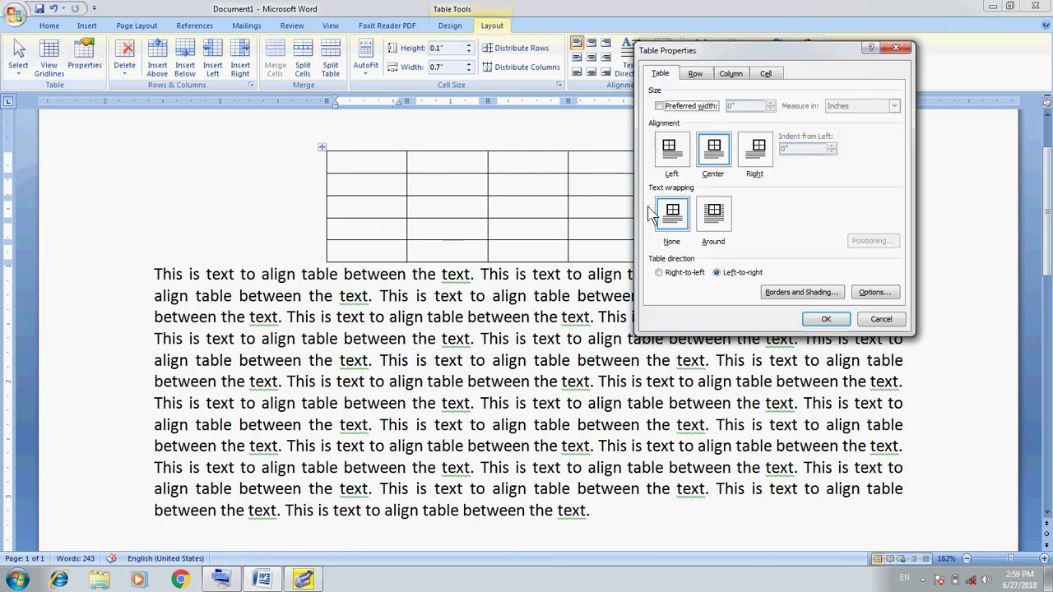
left_click(713, 218)
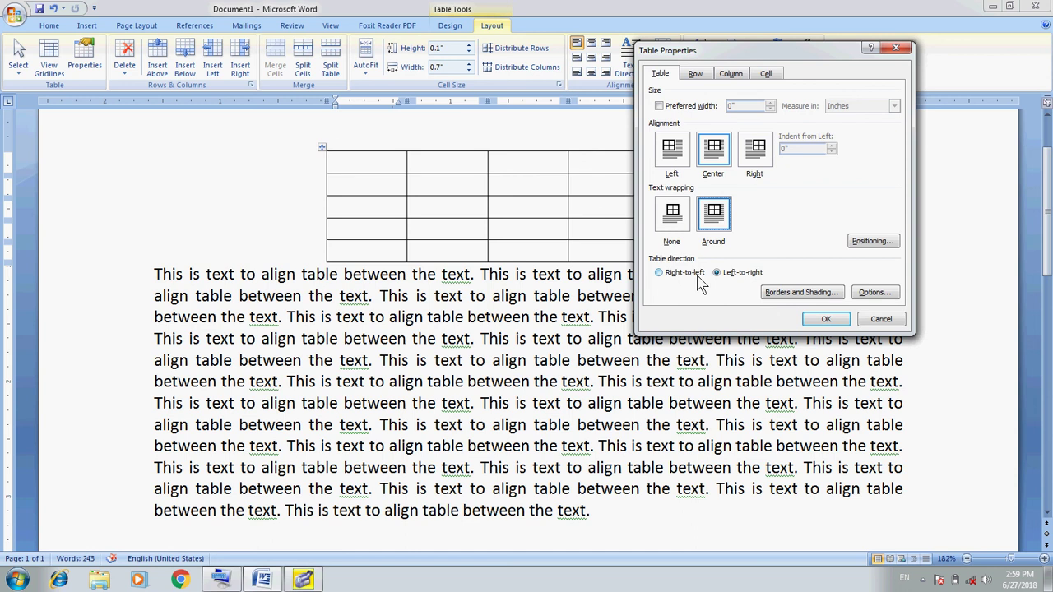
left_click(826, 320)
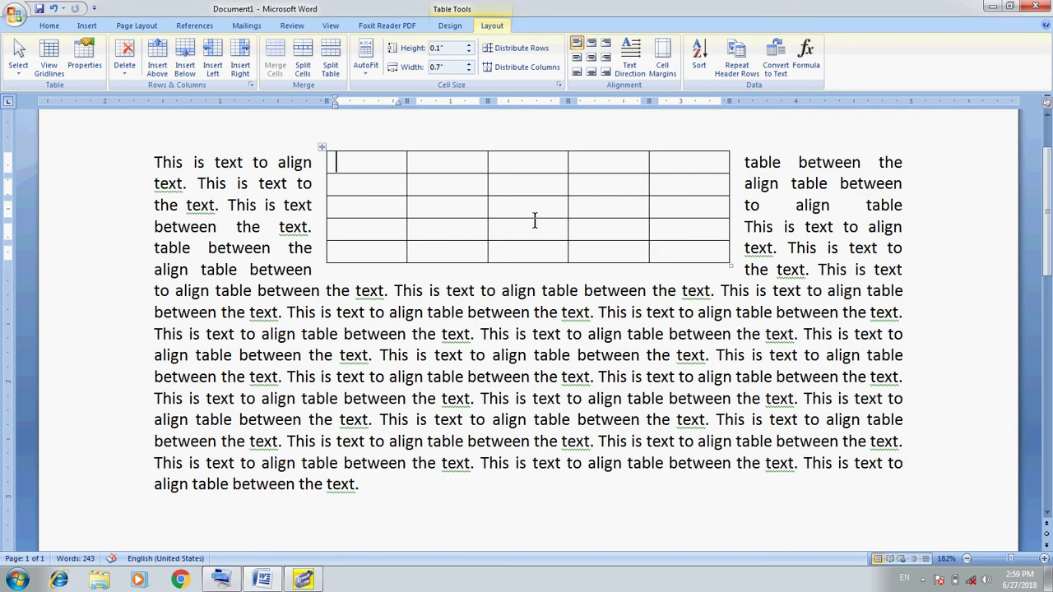
left_click(534, 220)
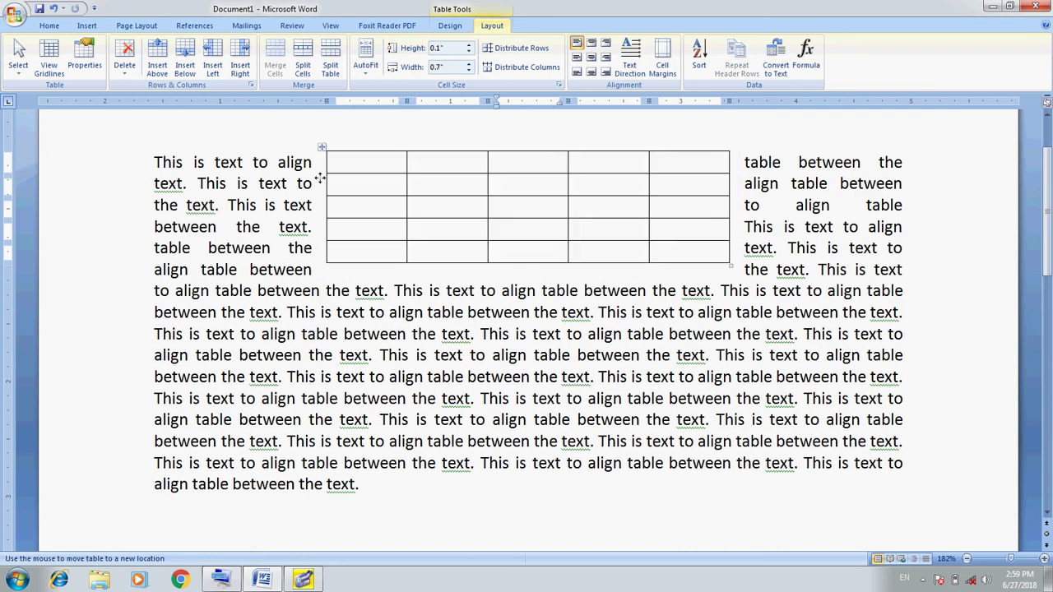
left_click_drag(322, 148, 322, 233)
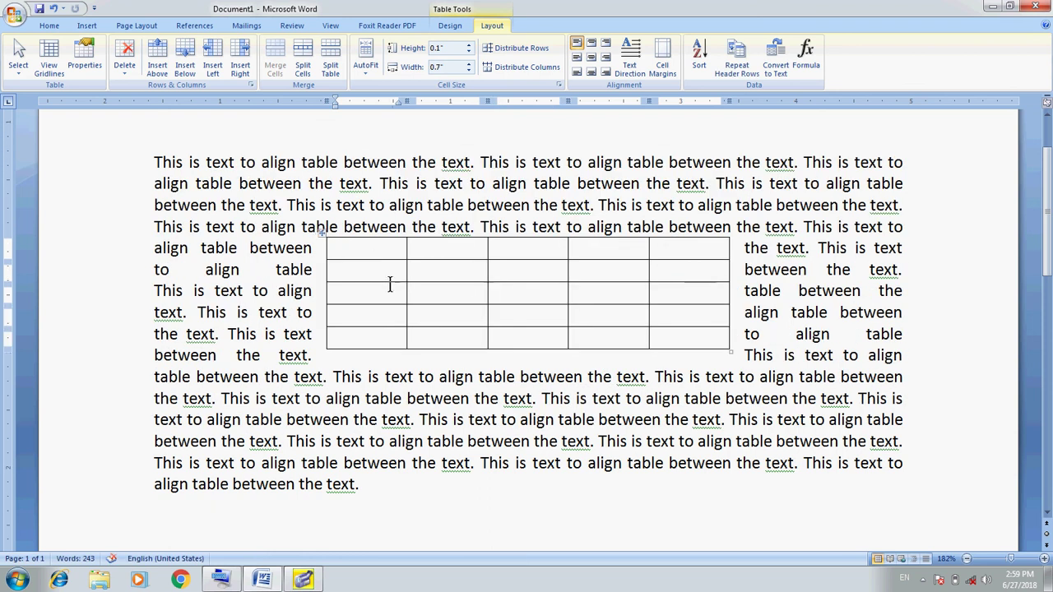
left_click(85, 56)
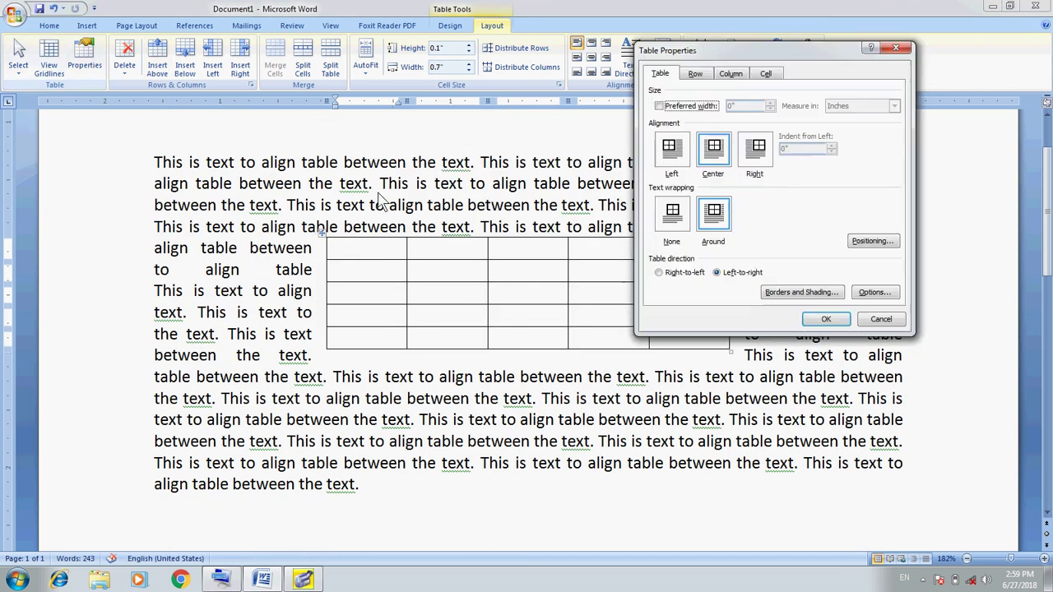
left_click(695, 74)
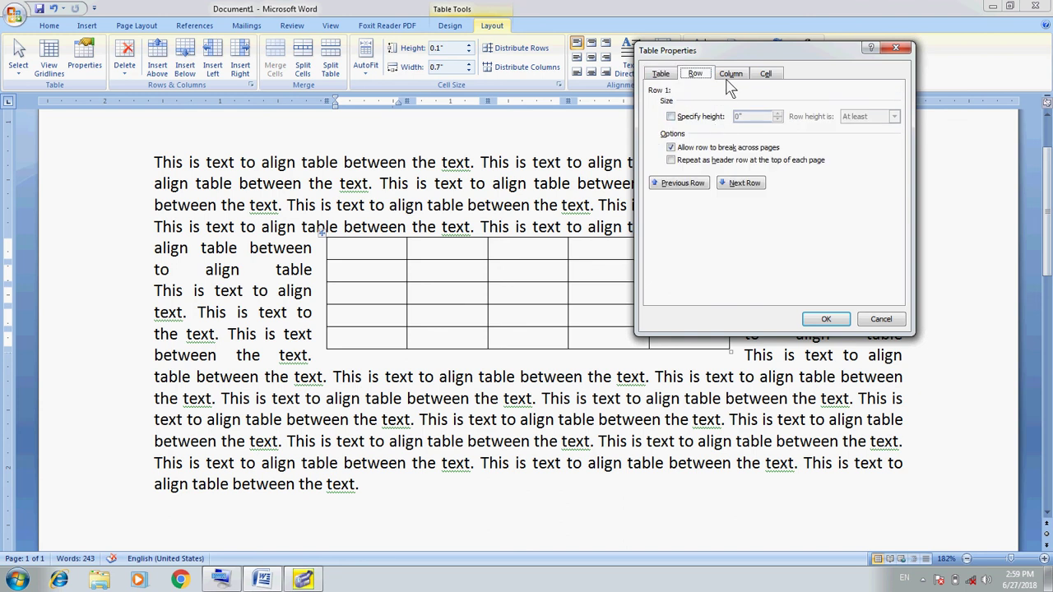
left_click(731, 74)
left_click(695, 74)
left_click(732, 76)
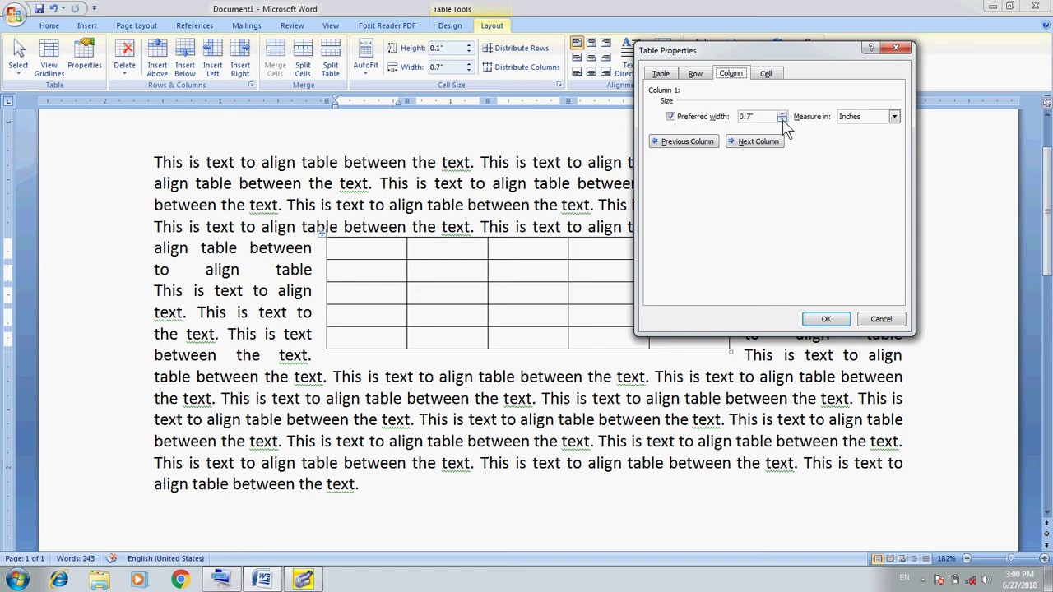
left_click(766, 73)
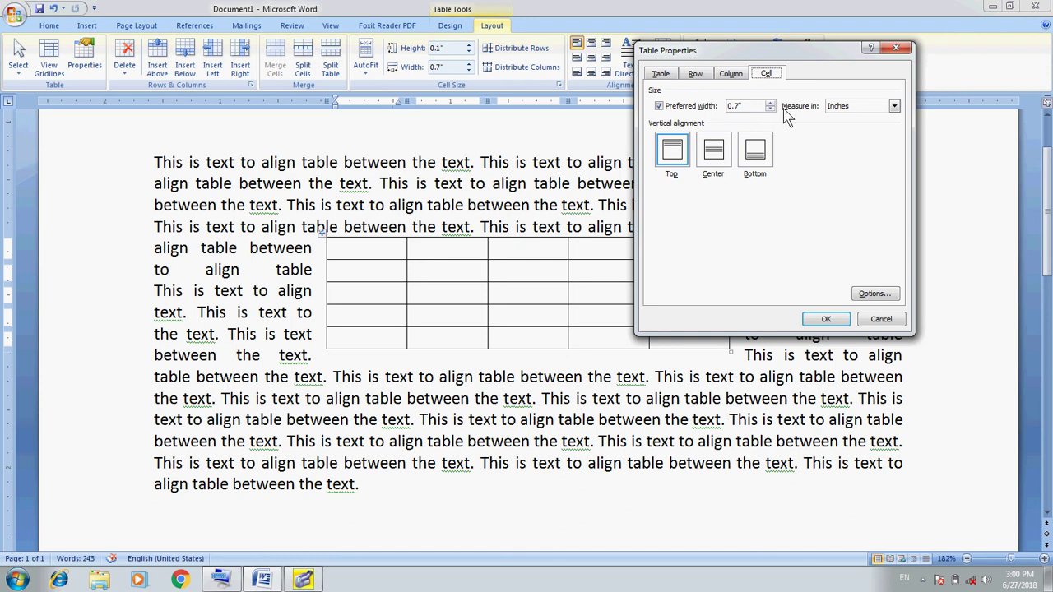
left_click(894, 107)
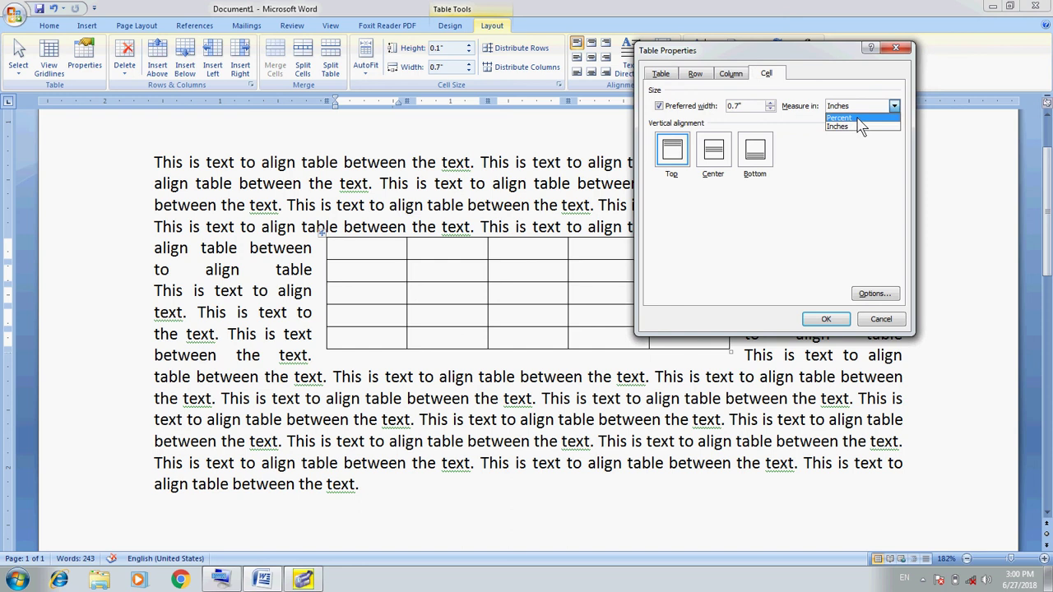
left_click(857, 118)
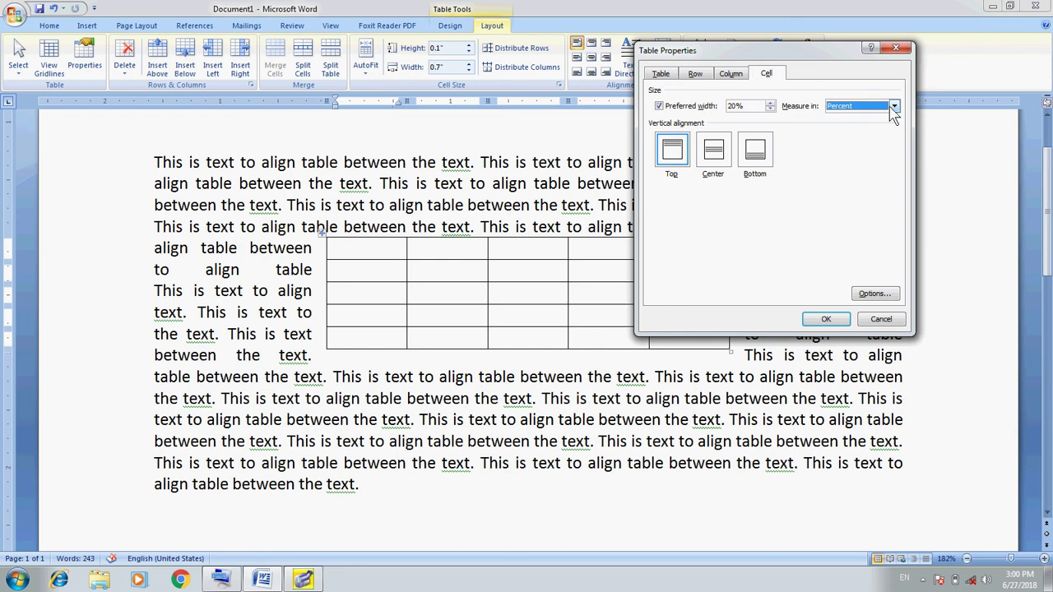
left_click(894, 106)
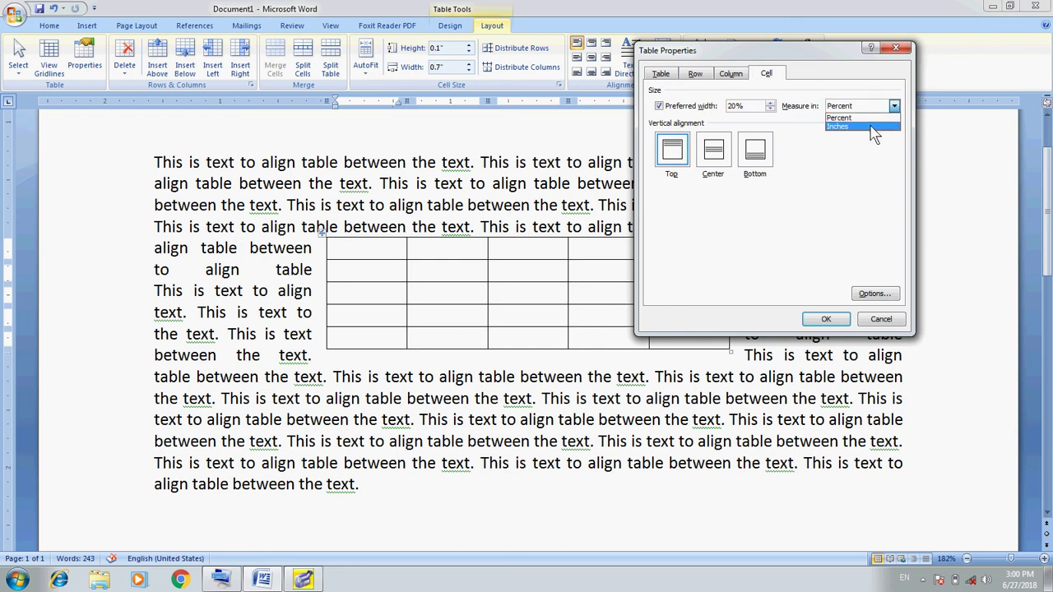
left_click(874, 128)
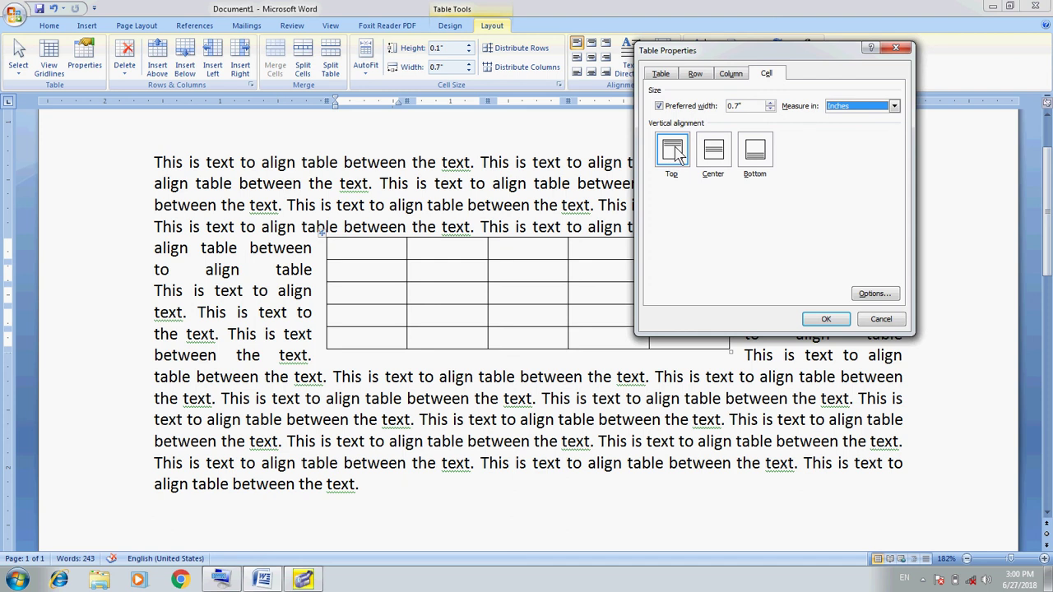
left_click(706, 163)
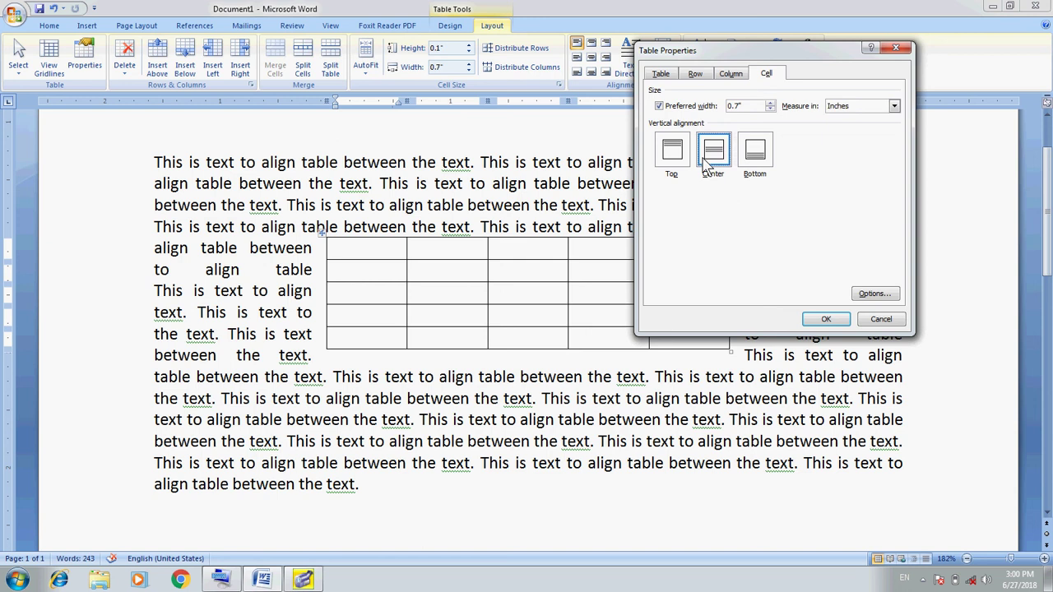
left_click(755, 163)
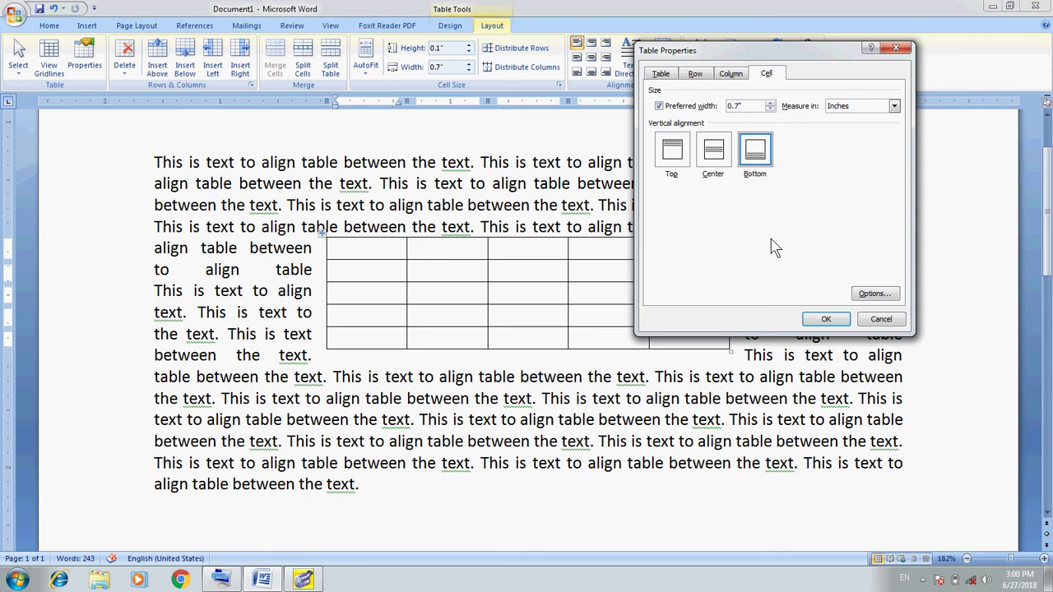
left_click(675, 160)
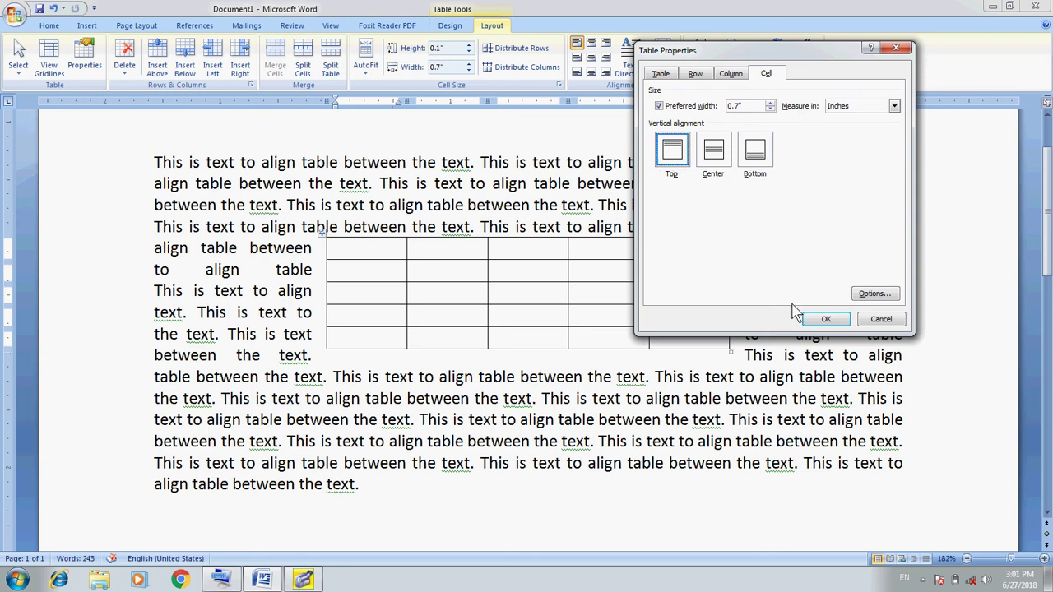
left_click(822, 320)
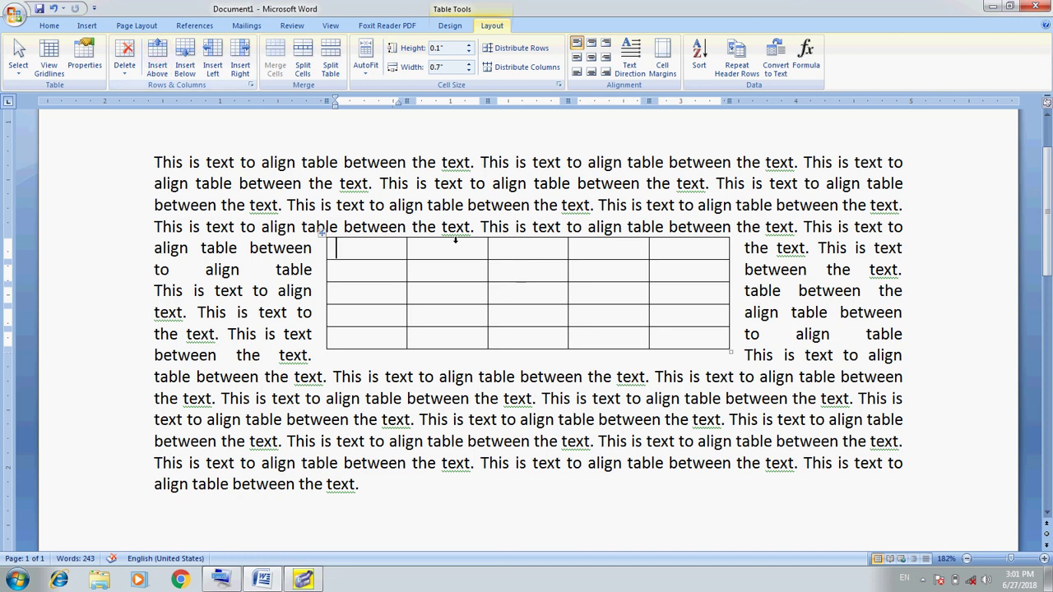
Put the cursor in a middle table cell and reveal the taskbar's hidden notification-area icons
left_click(501, 294)
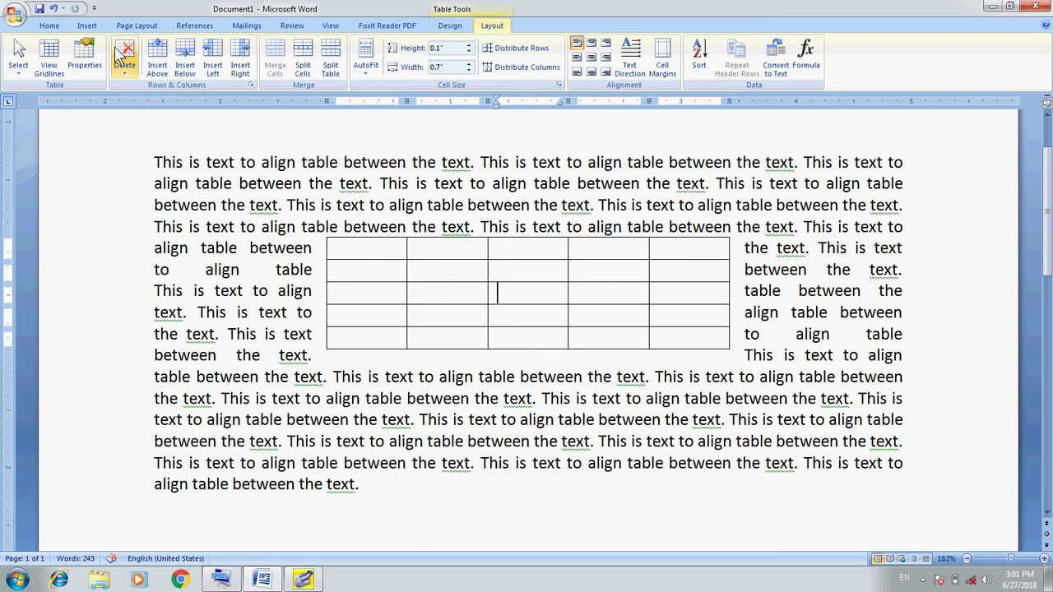
left_click(922, 579)
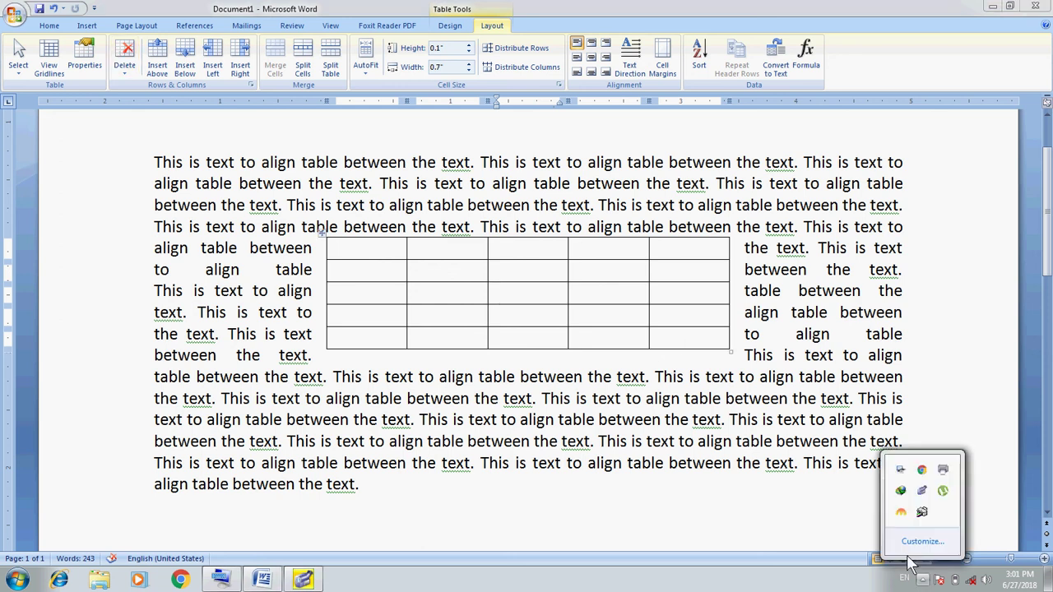